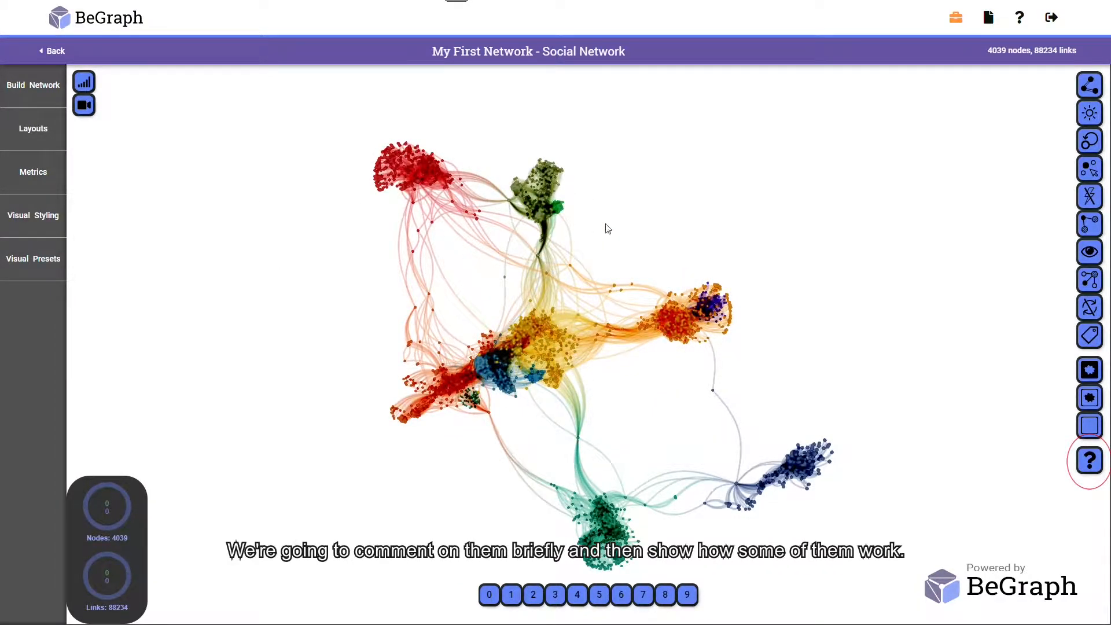
- Display the help overlay for mouse navigation and keyboard shortcuts
left_click(1088, 463)
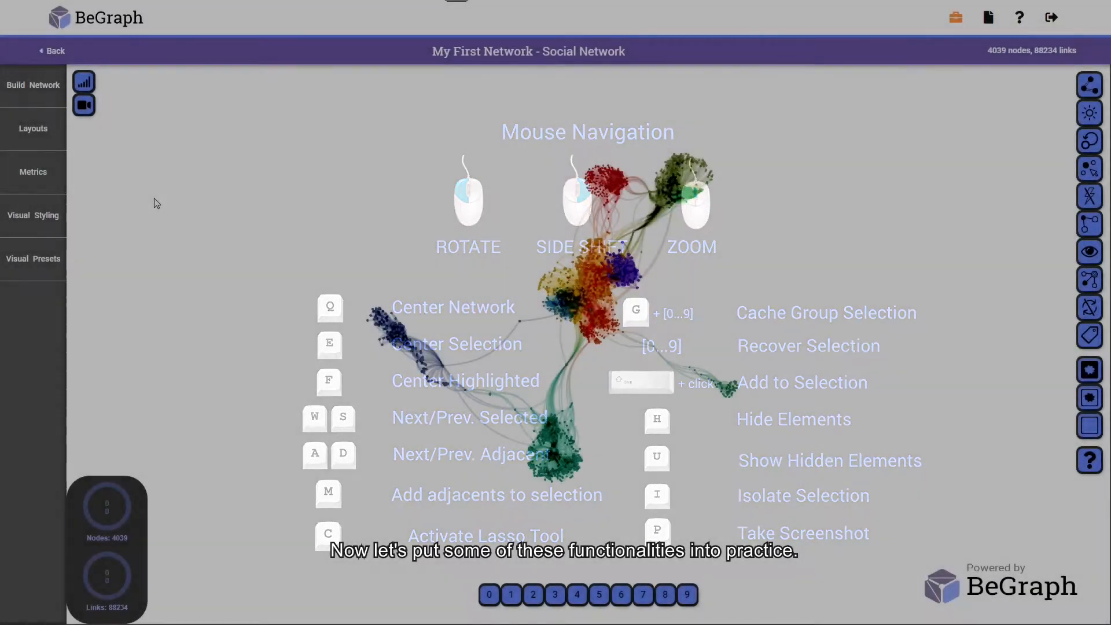
- Rotate the network and zoom in closely on the nodes of the red community
left_click_drag(485, 261, 321, 270)
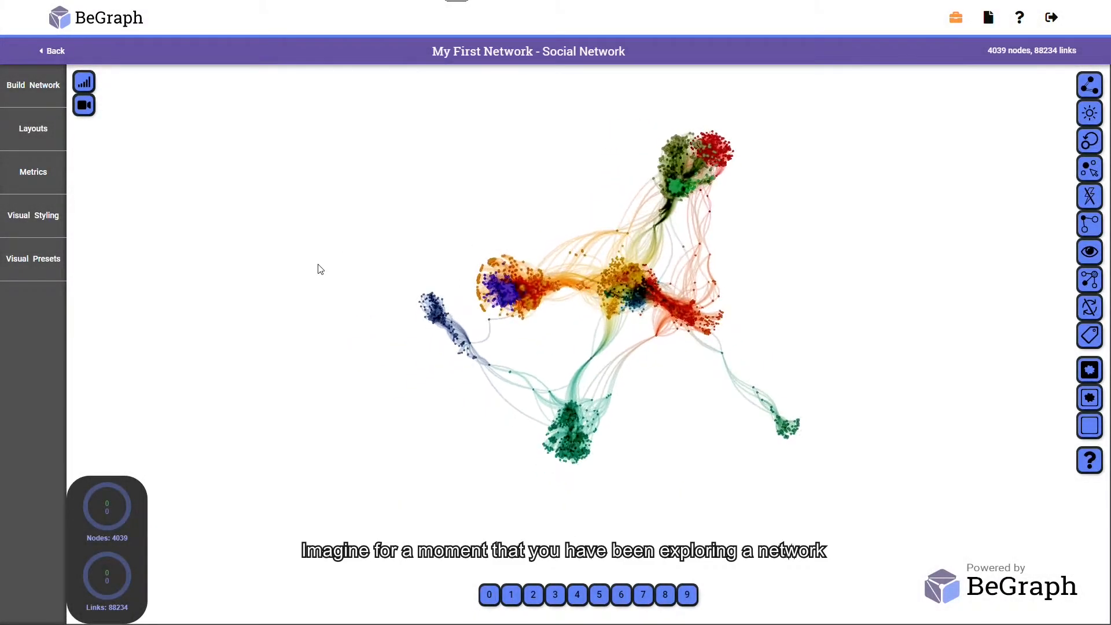
left_click_drag(817, 280, 645, 232)
scroll(787, 132, "up", 4)
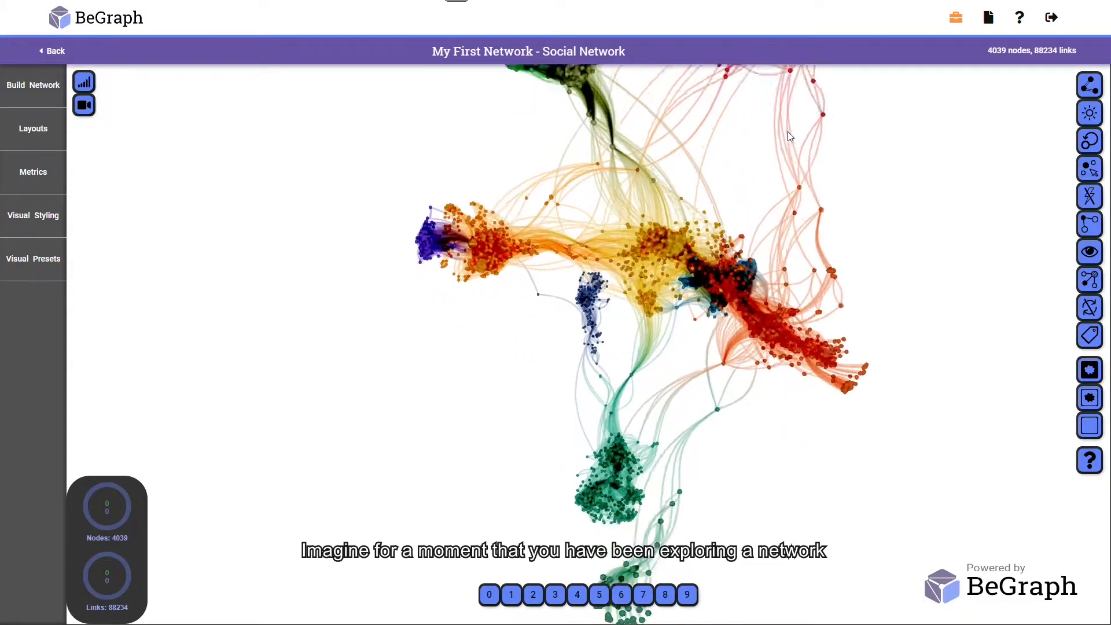
right_click_drag(788, 132, 605, 330)
scroll(731, 276, "up", 5)
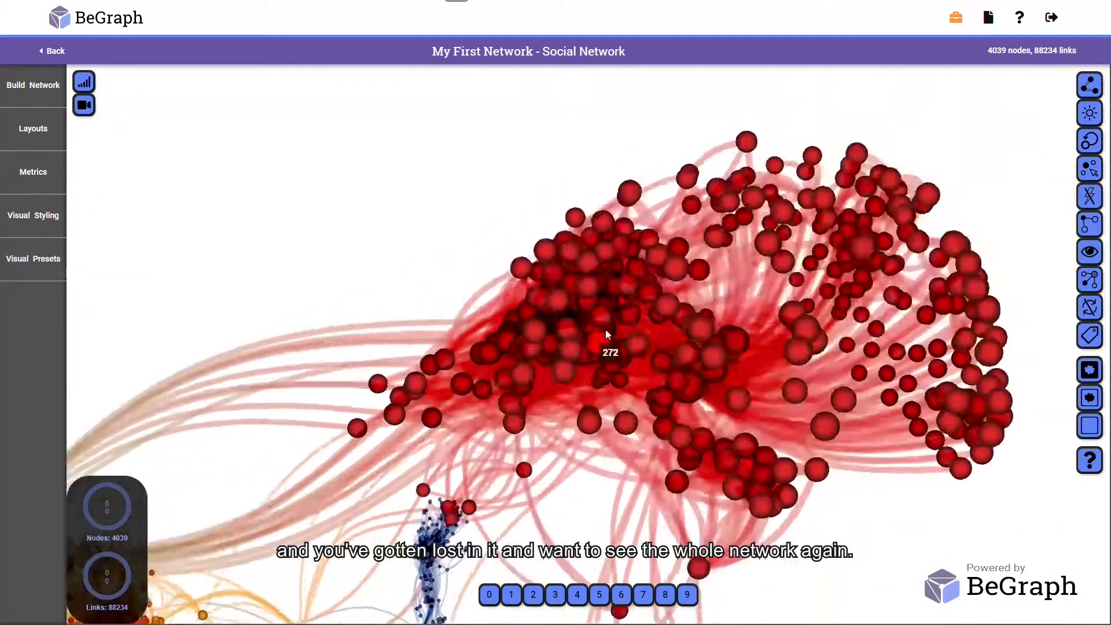
scroll(606, 331, "up", 5)
scroll(593, 318, "up", 3)
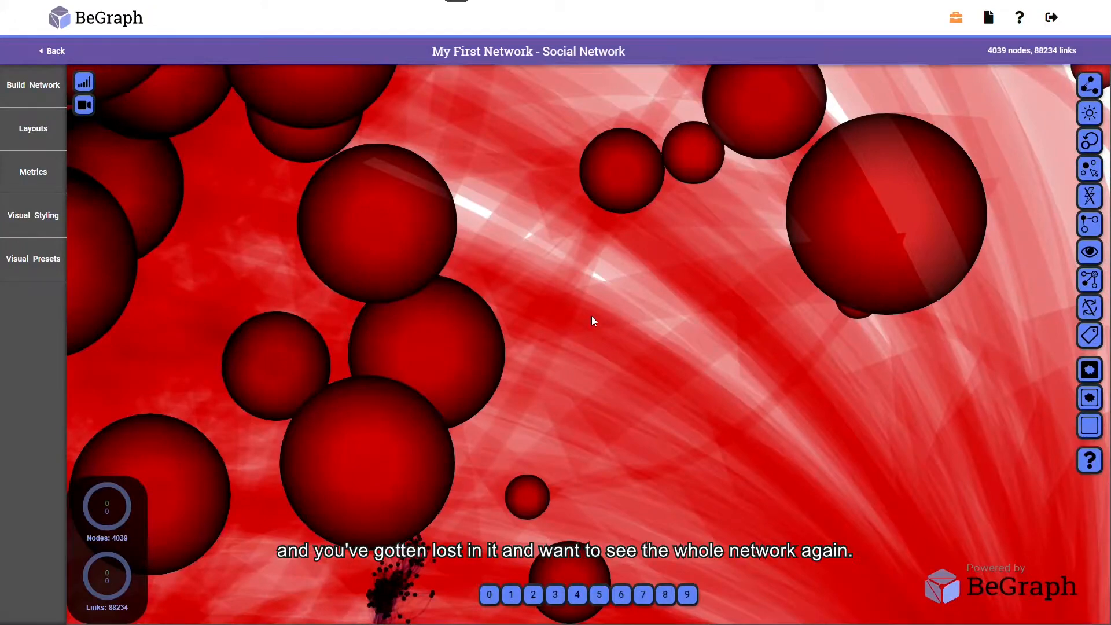
- Select node 176 in the red community and return to the global view of the whole network
left_click(394, 275)
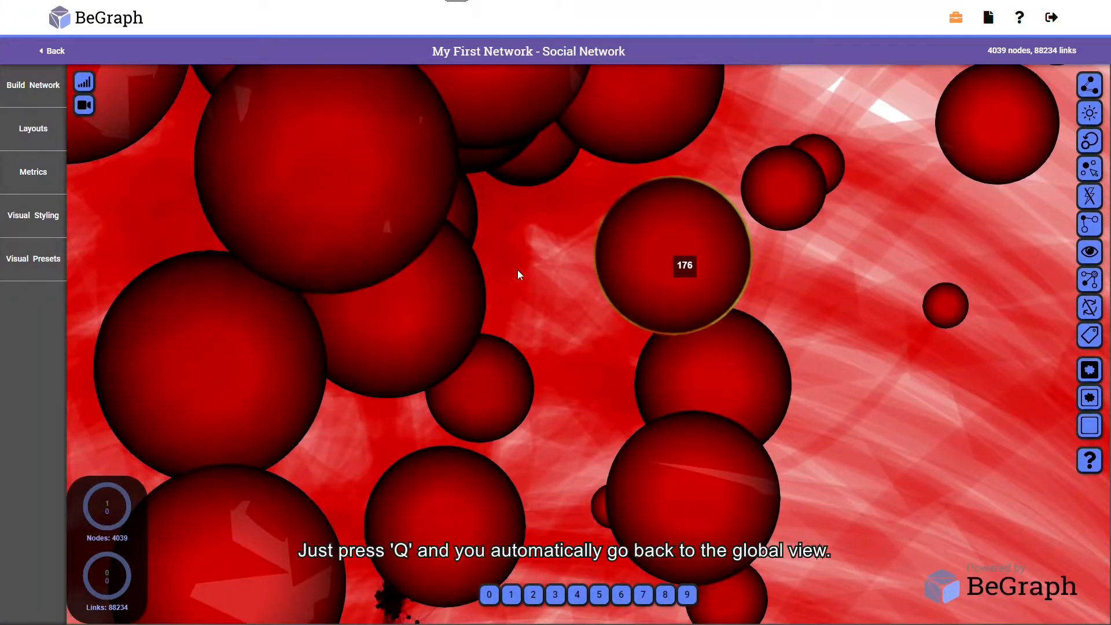
key("q")
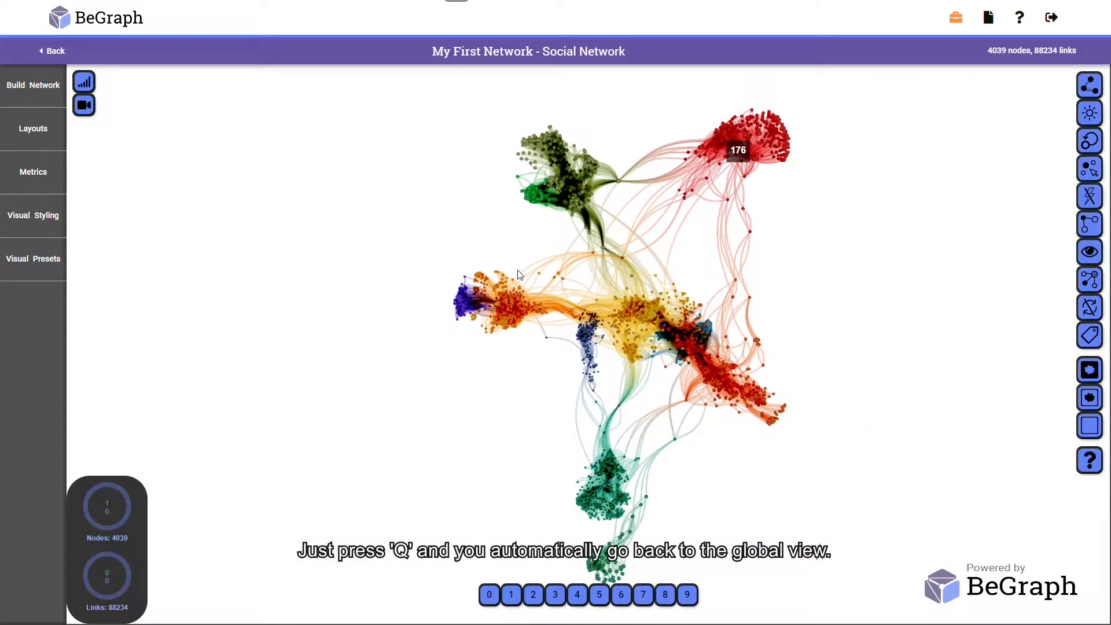
left_click(851, 335)
- Select nodes 1718, 171 and 796 in turn, centring the view on each, and go back to the wider network view
left_click(633, 260)
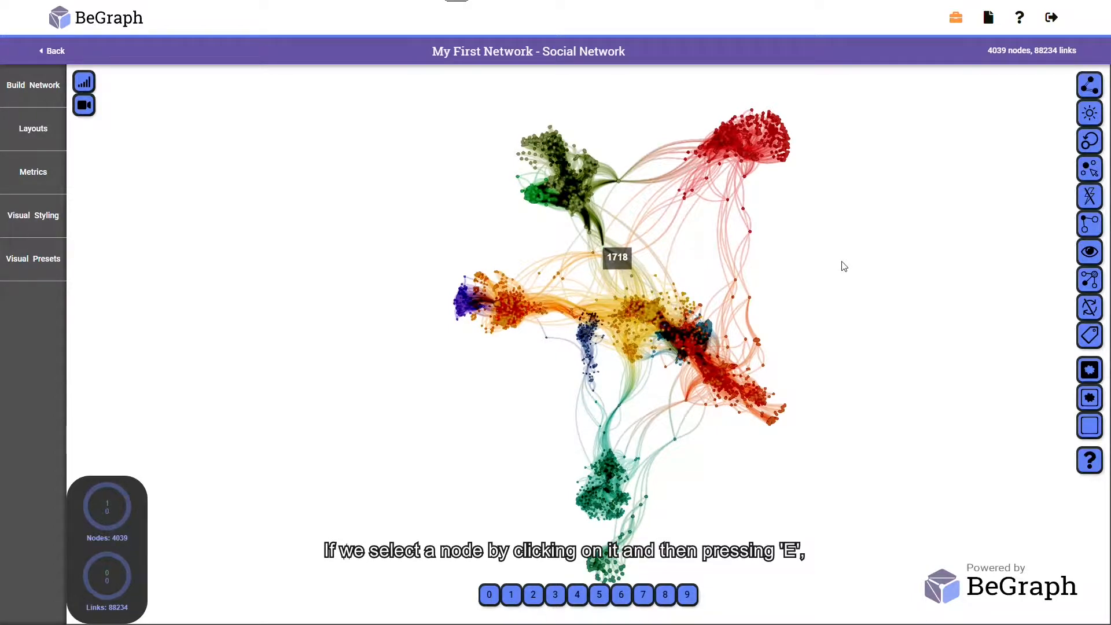
key("e")
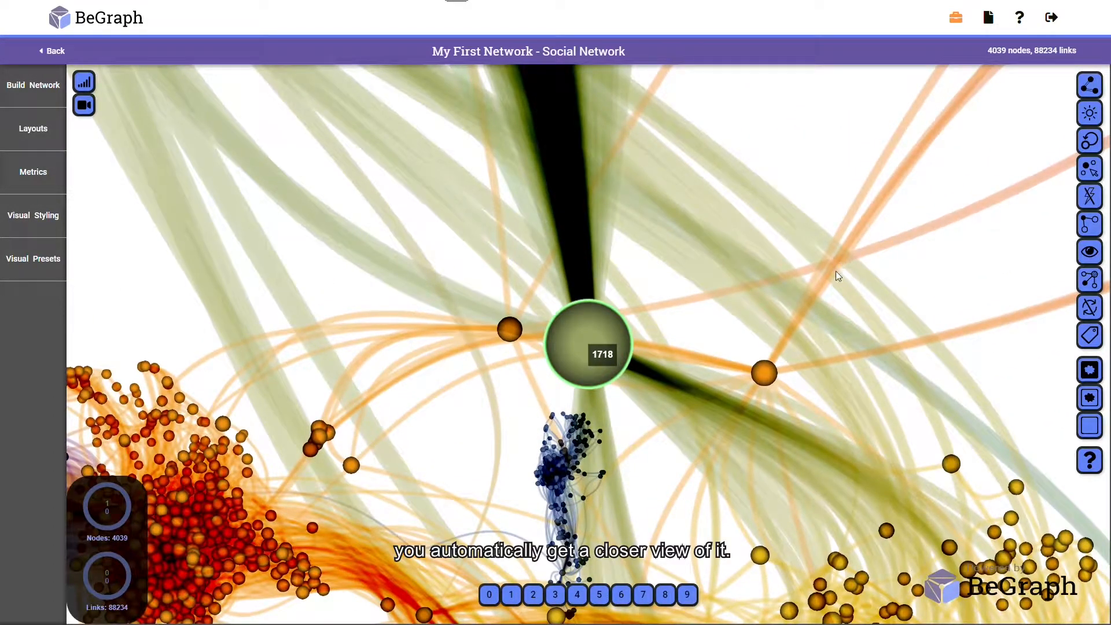
left_click(764, 373)
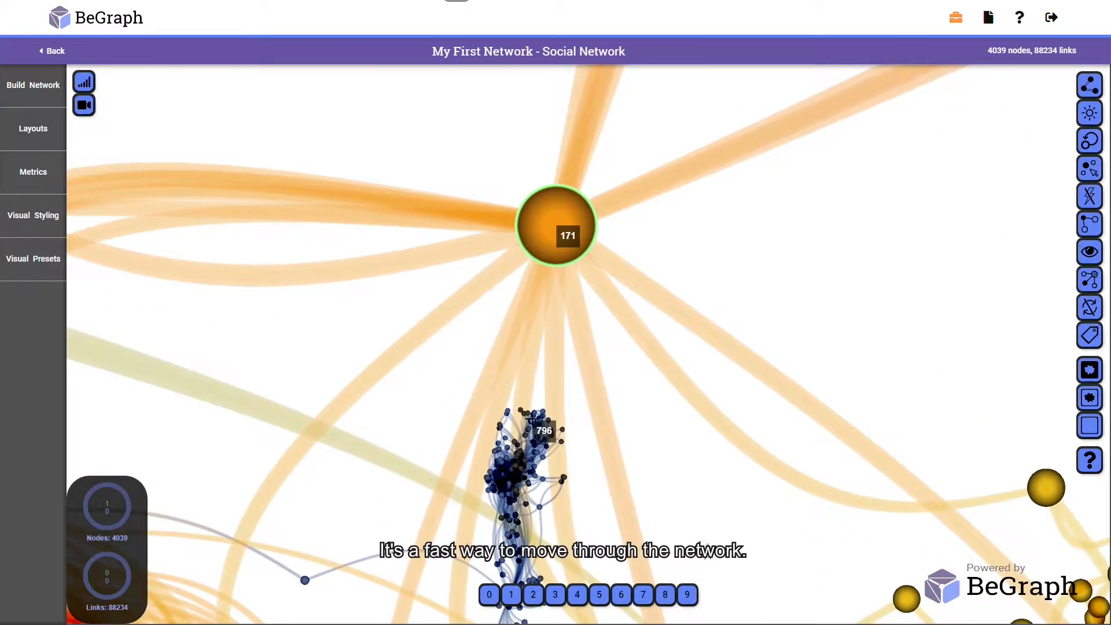
left_click(532, 418)
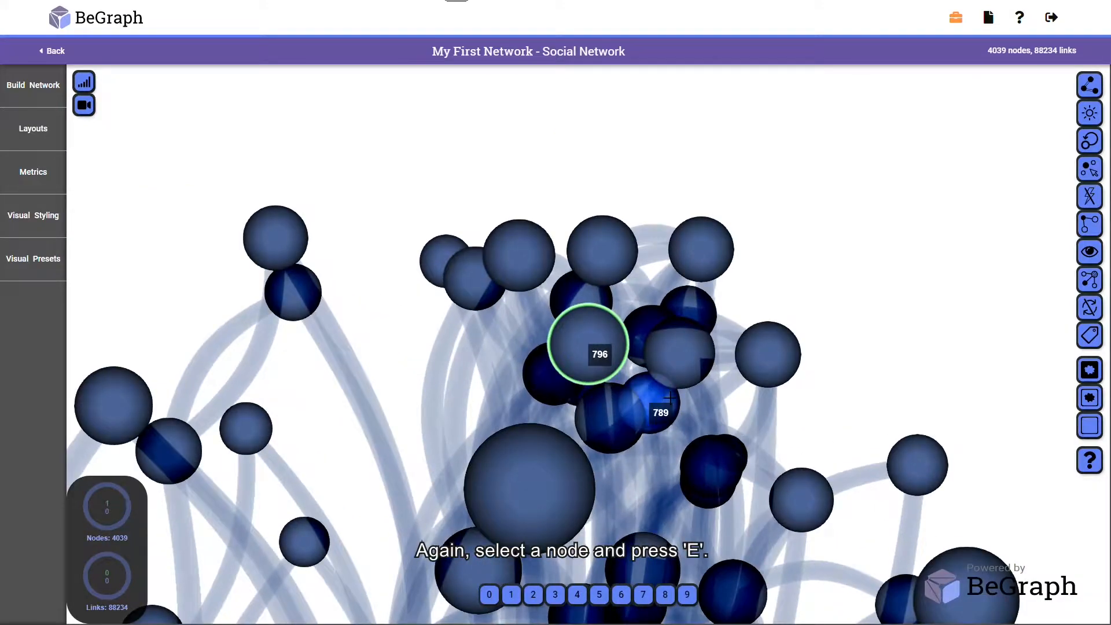
left_click(824, 396)
scroll(825, 396, "down", 10)
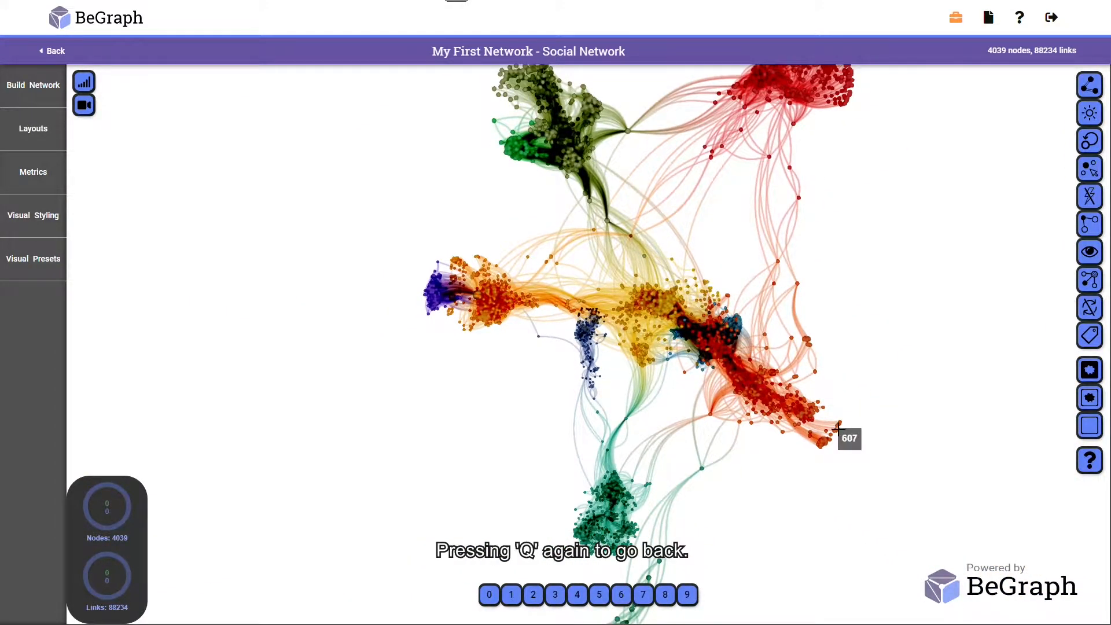
- Centre the view on highlighted node 607 at the tip of the red-orange community and return to the whole network
key("f")
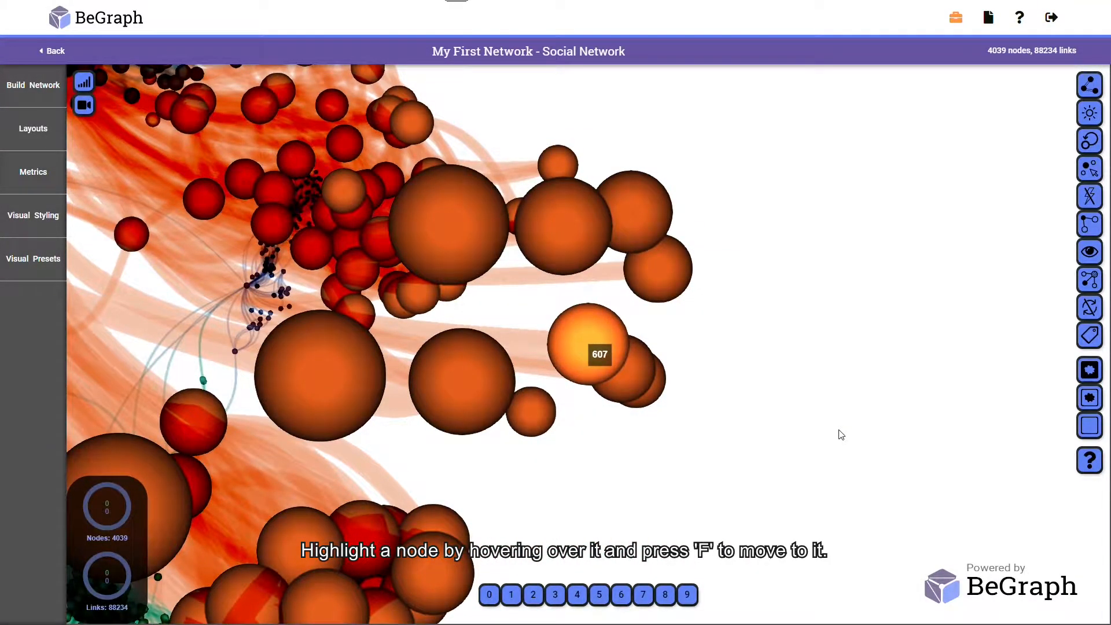
key("q")
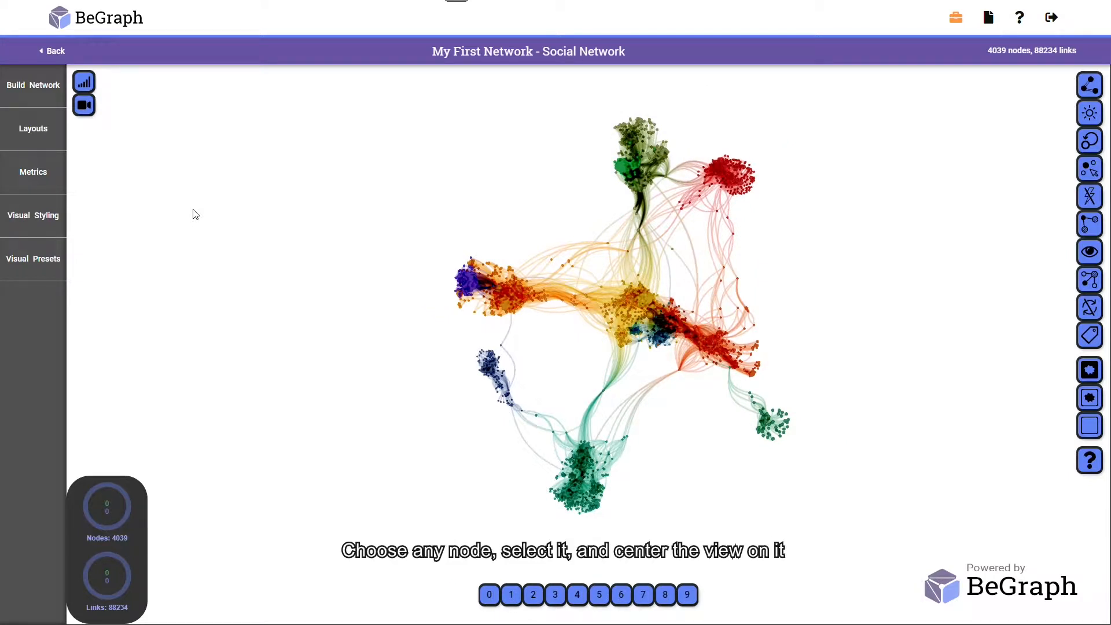
- Select node 1684 in the orange community and centre the view on it
left_click(499, 289)
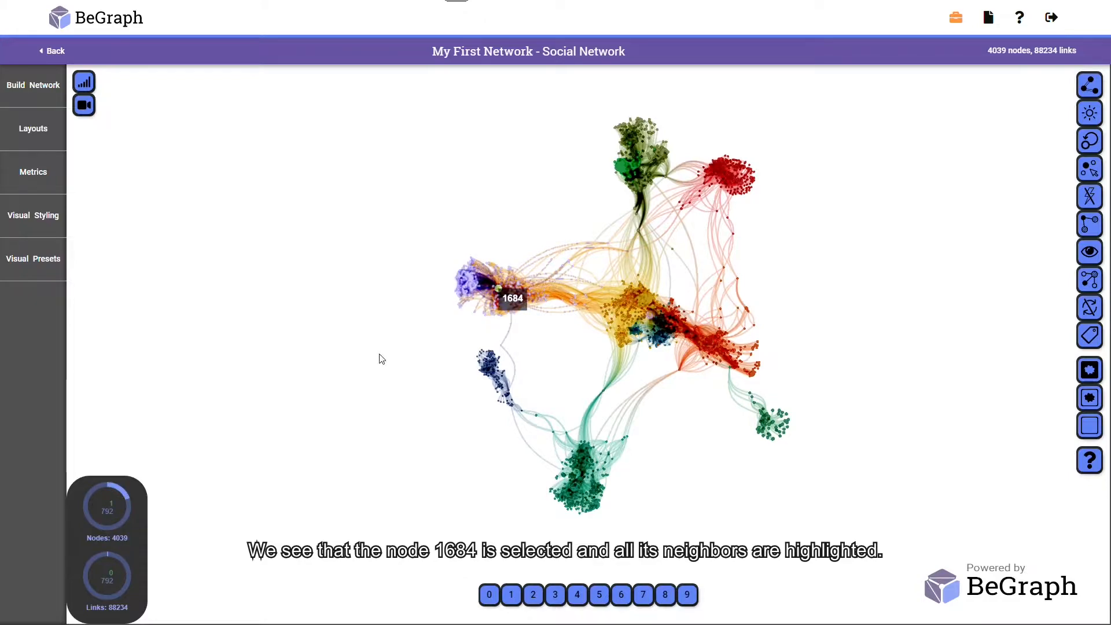
key("c")
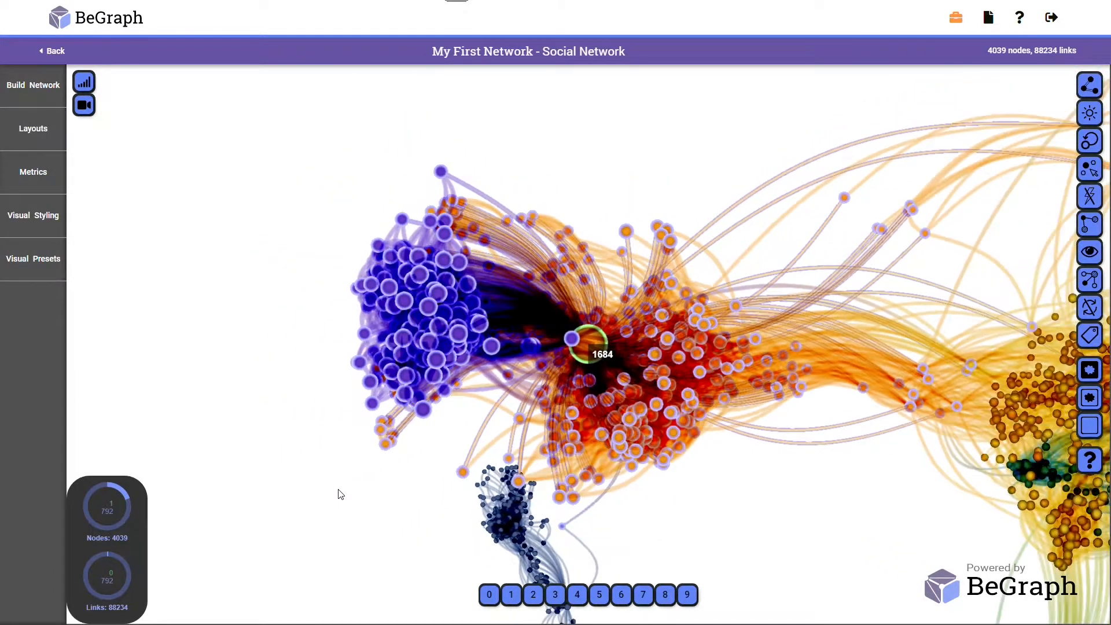
- Repeatedly add the adjacent nodes to the selection that started from node 1684
key("m")
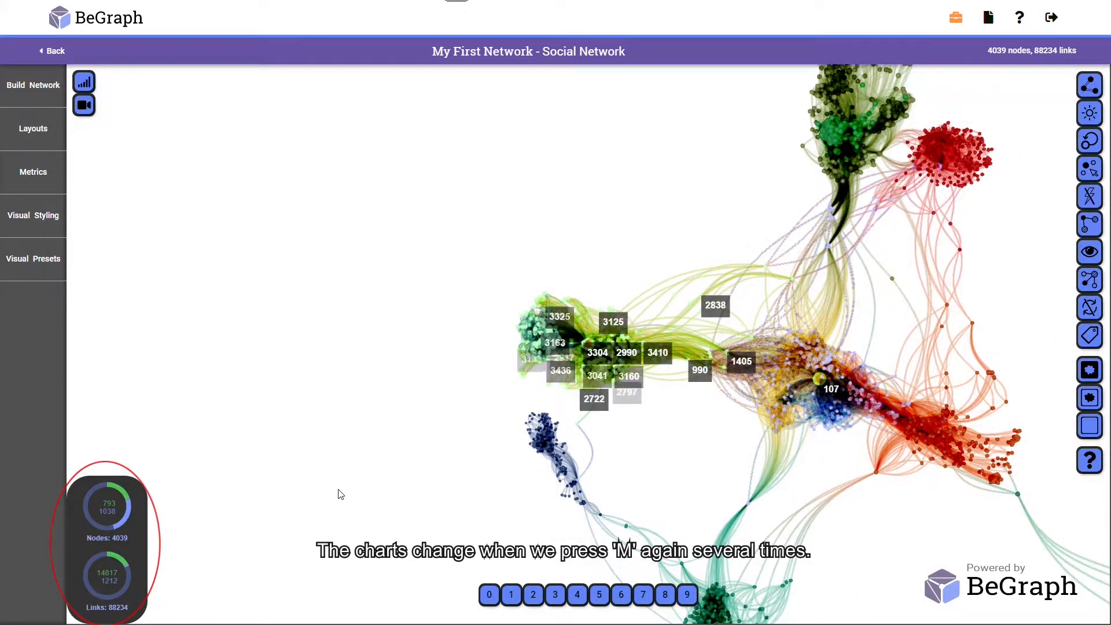
key("m")
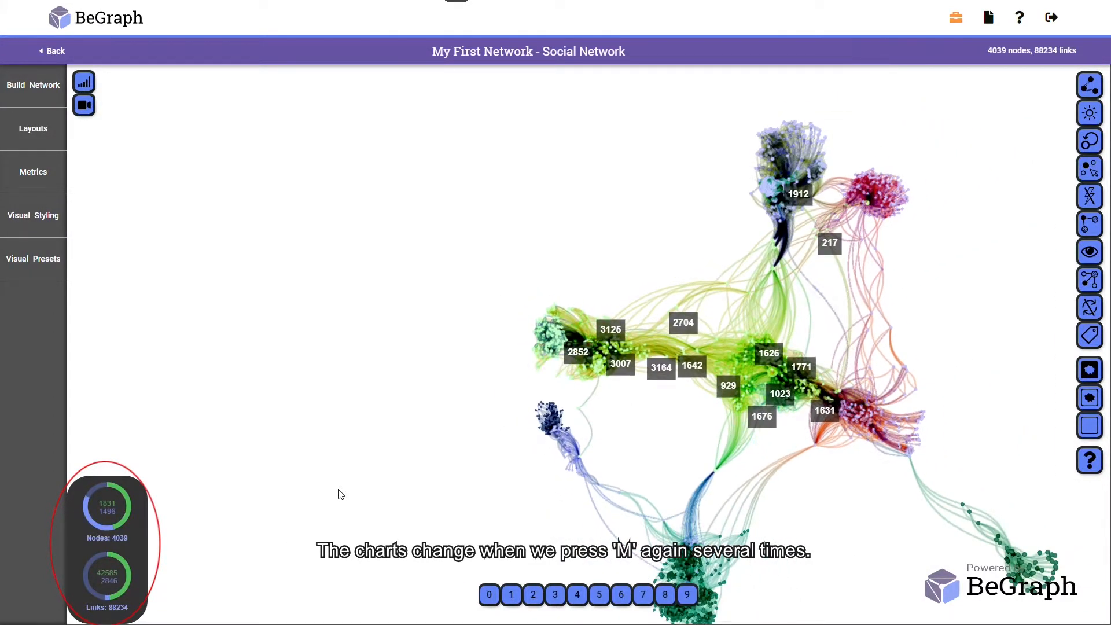
key("m")
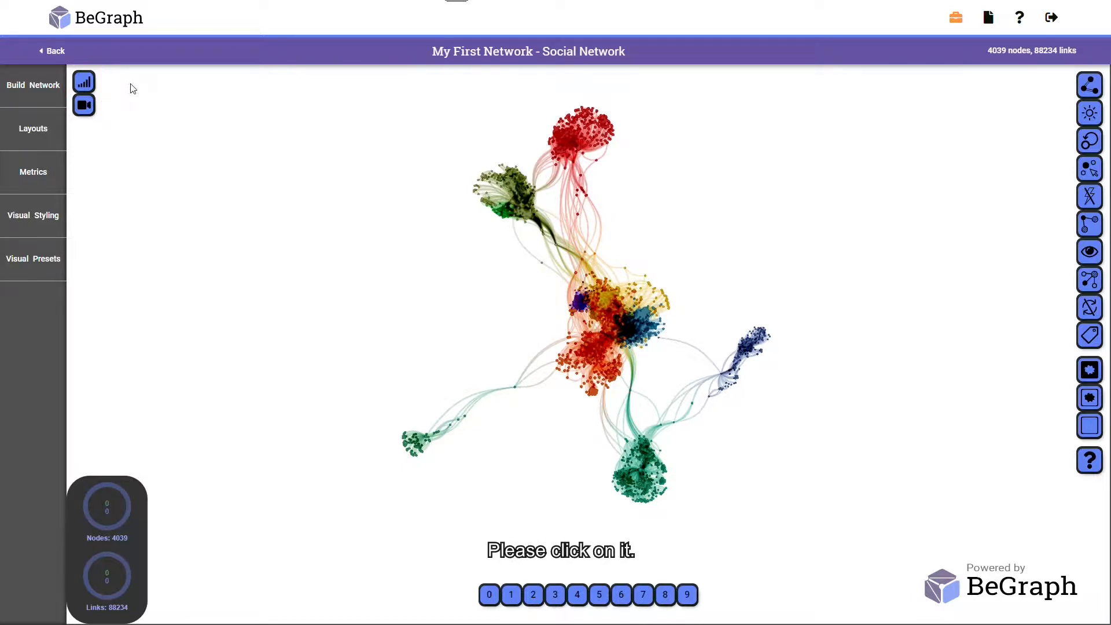
- Open the network legend, examine its node colour, node size and link colour properties, and close it
left_click(83, 83)
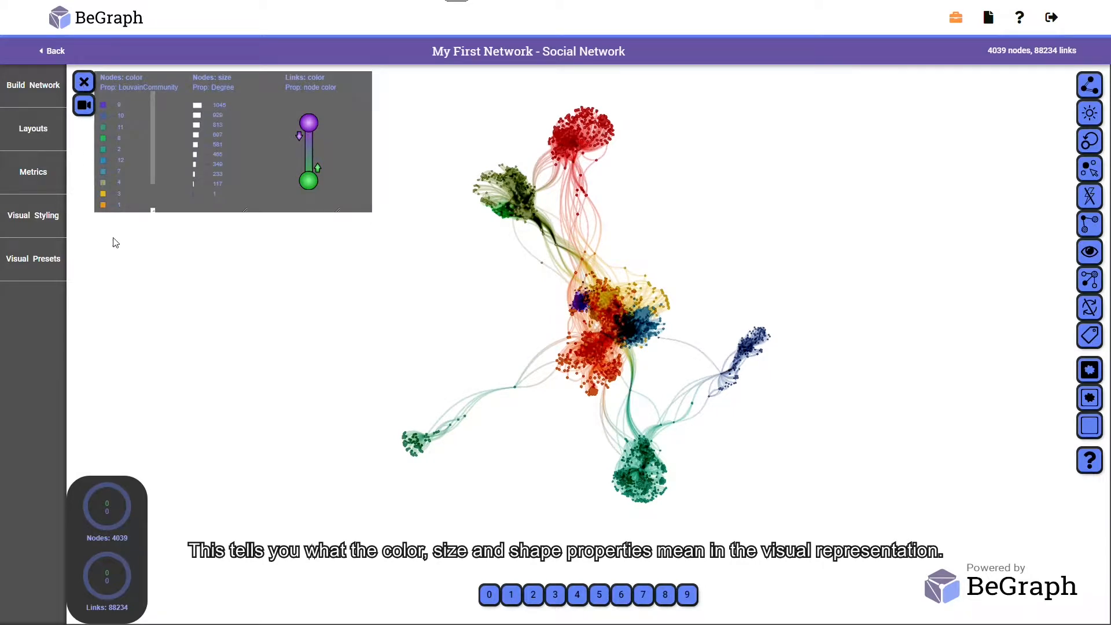
scroll(136, 169, "down", 1)
scroll(134, 164, "up", 1)
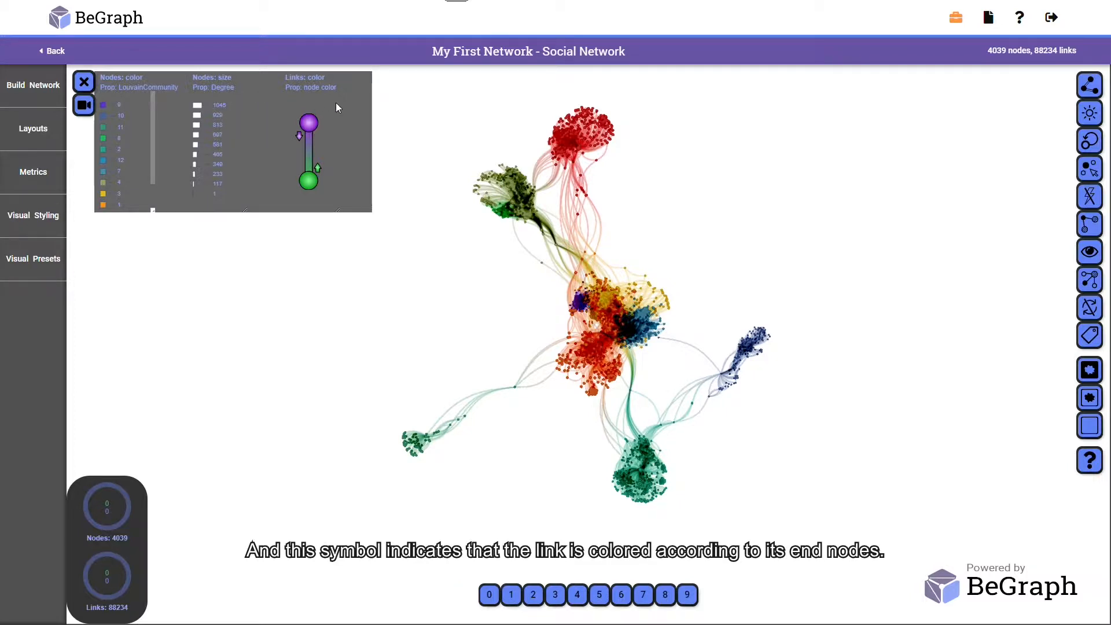
left_click(85, 81)
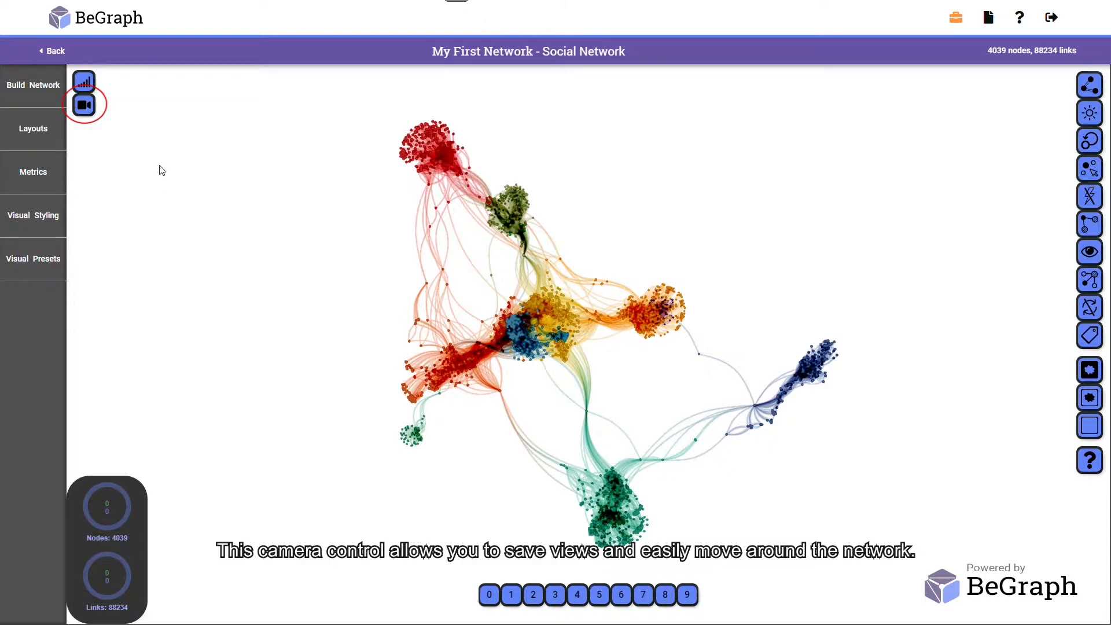
- Save the current camera view of the whole network and name it cam_1
left_click(85, 106)
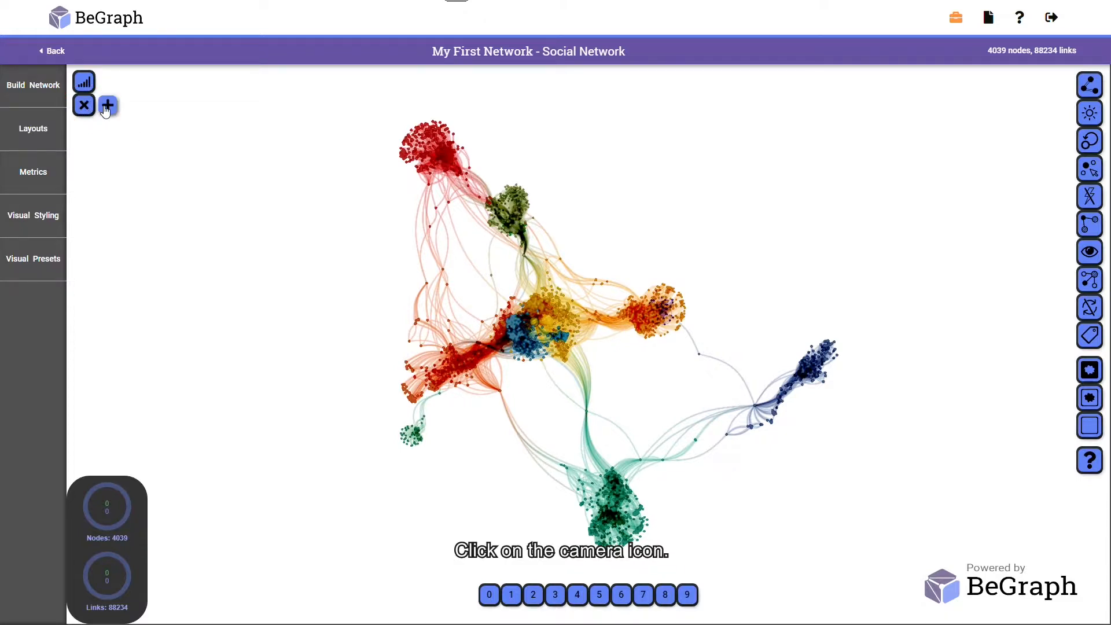
left_click(106, 109)
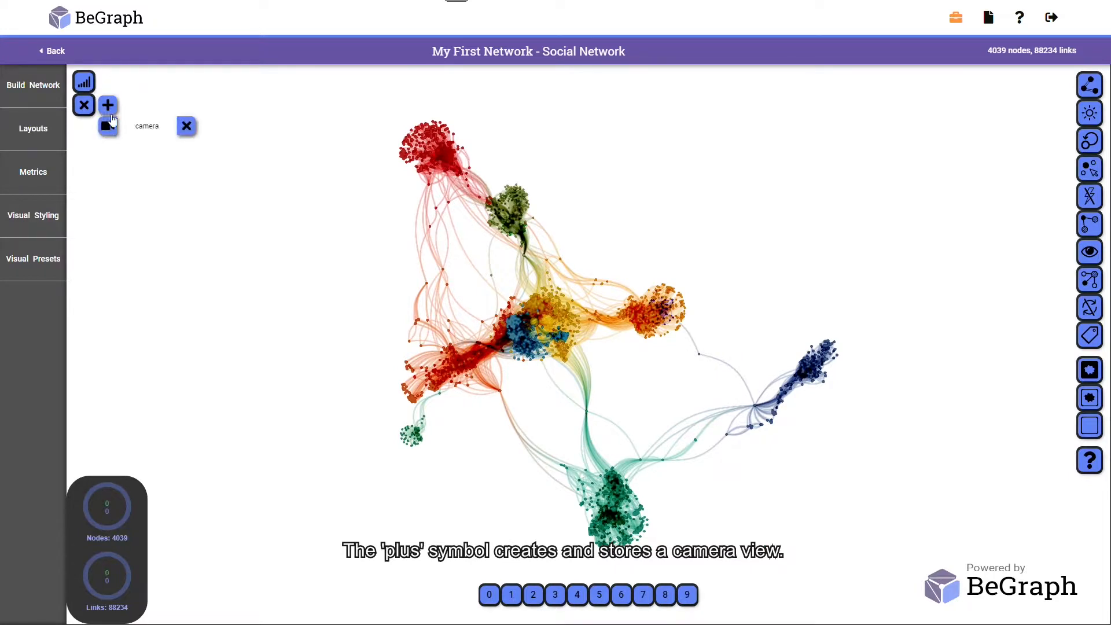
double_click(148, 126)
key("BackSpace")
type("cam_1")
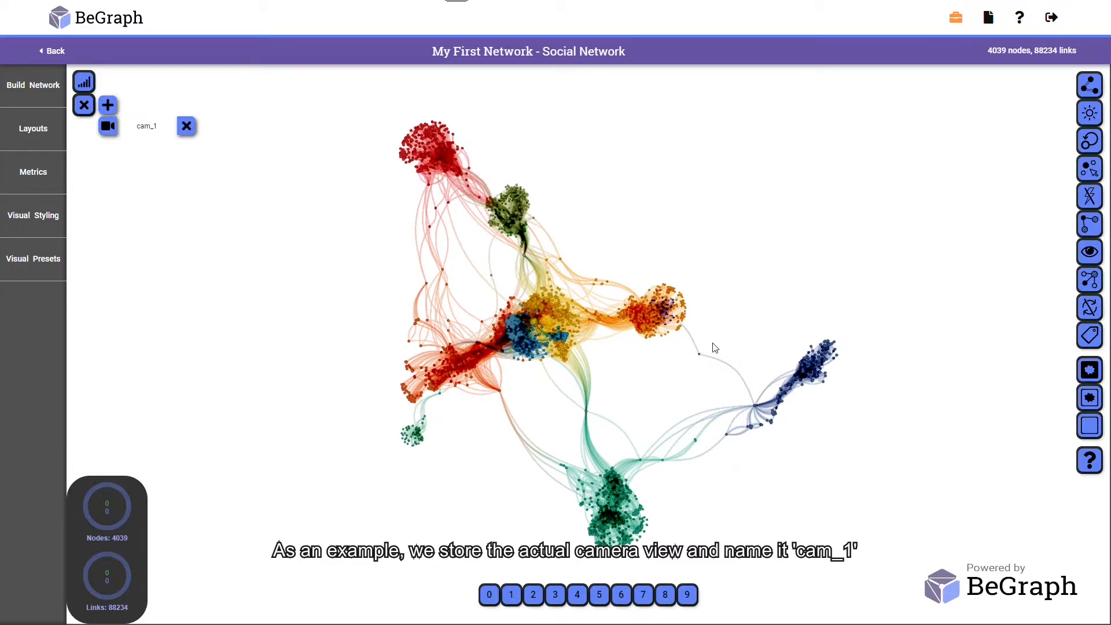
- Focus on the orange and purple communities and save this camera view as cam_2
left_click_drag(713, 343, 491, 378)
scroll(802, 342, "up", 5)
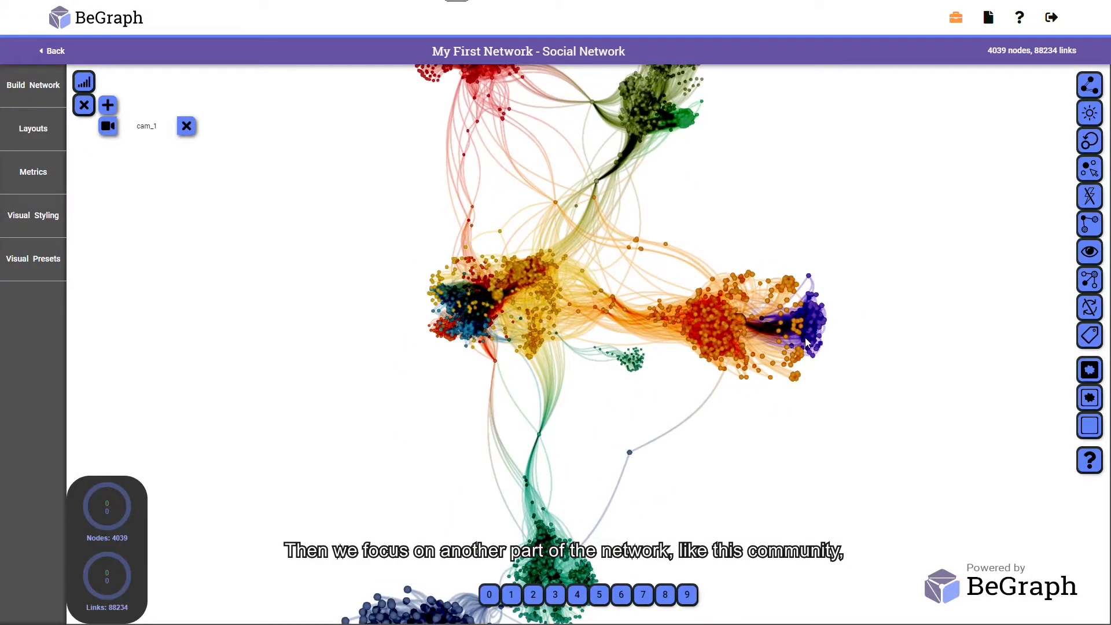
right_click_drag(806, 338, 741, 339)
scroll(698, 335, "up", 5)
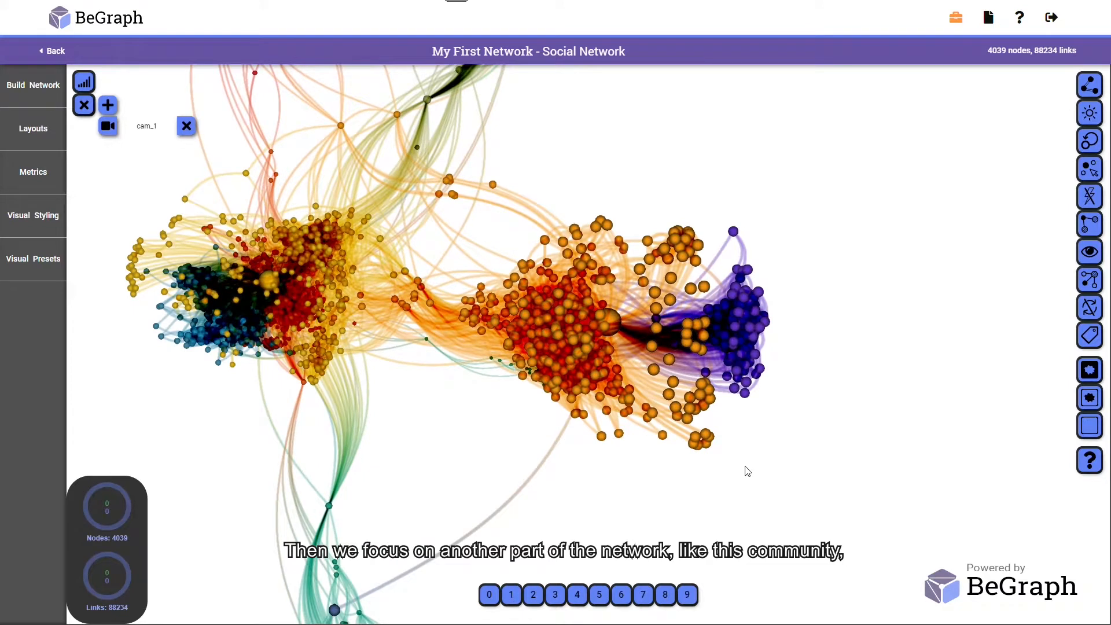
left_click(108, 105)
left_click(148, 147)
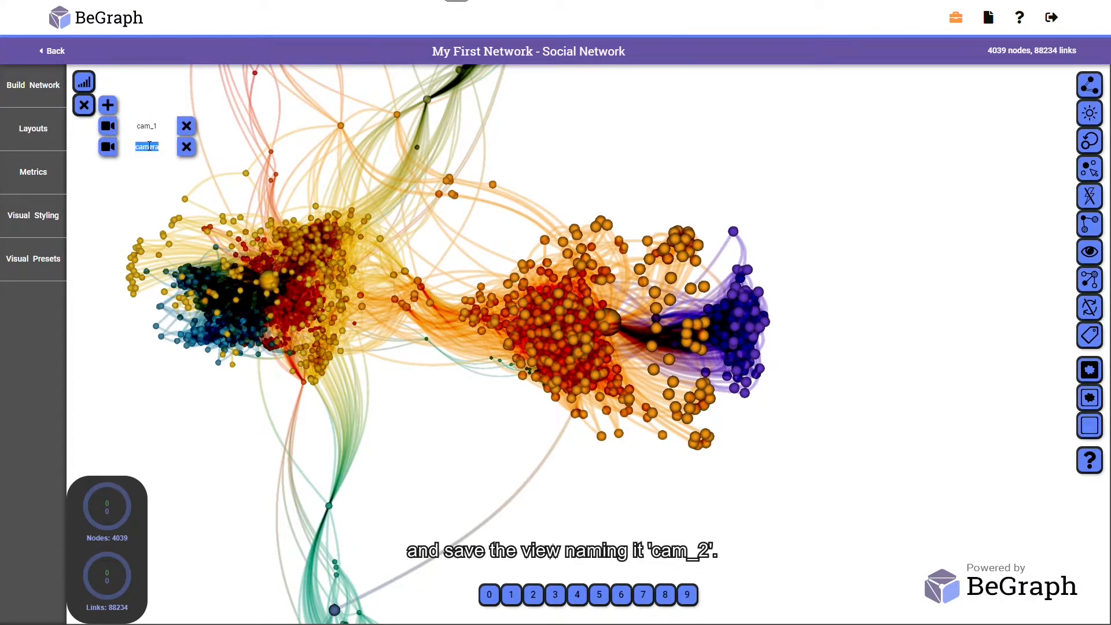
type("cam_2")
- Move away from the stored view, then travel between the saved cameras from cam_1 to cam_2 and back to cam_1
scroll(126, 191, "down", 10)
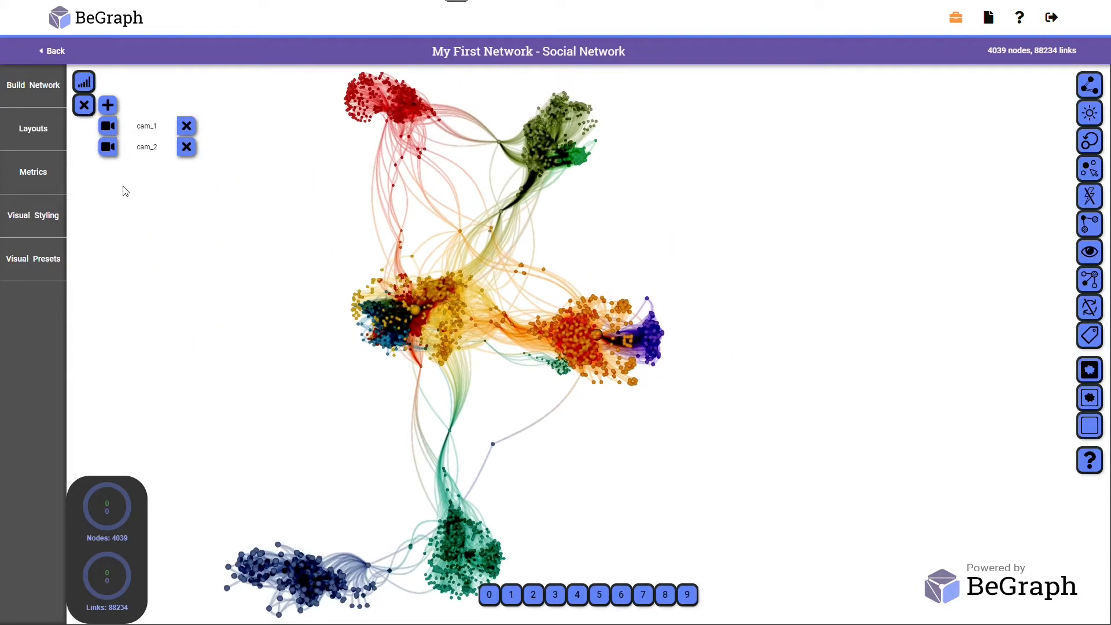
left_click_drag(434, 202, 346, 238)
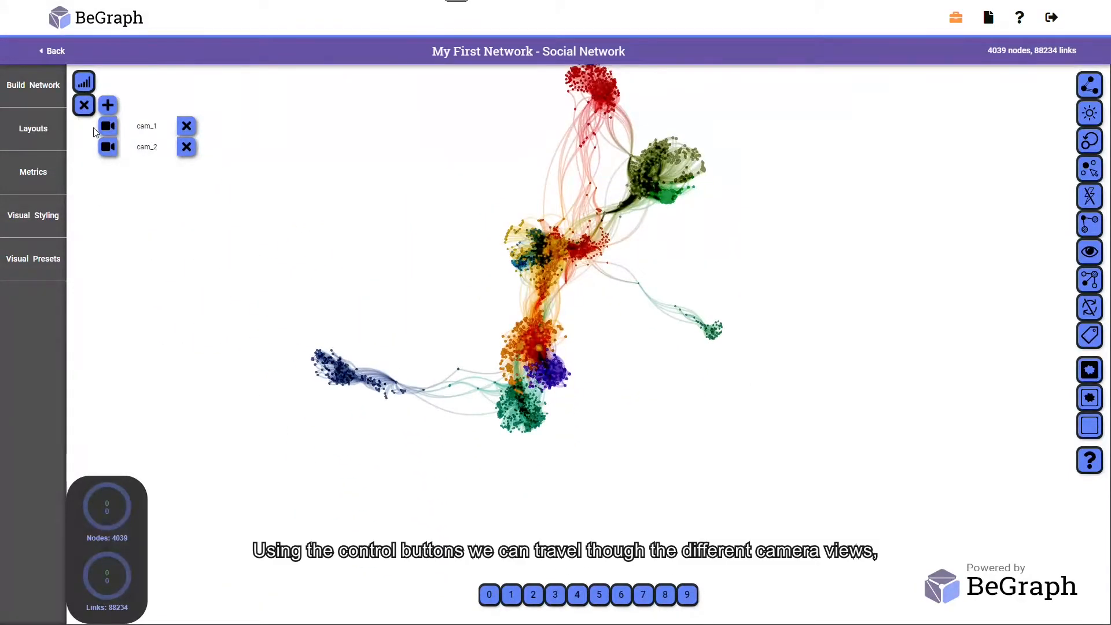
left_click(109, 127)
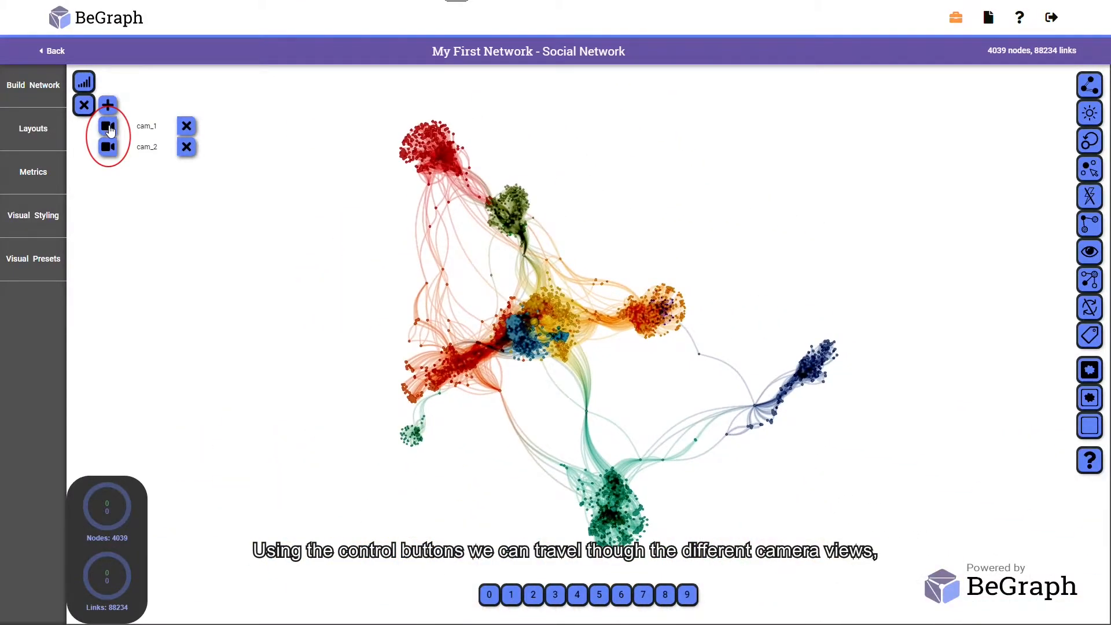
left_click(110, 149)
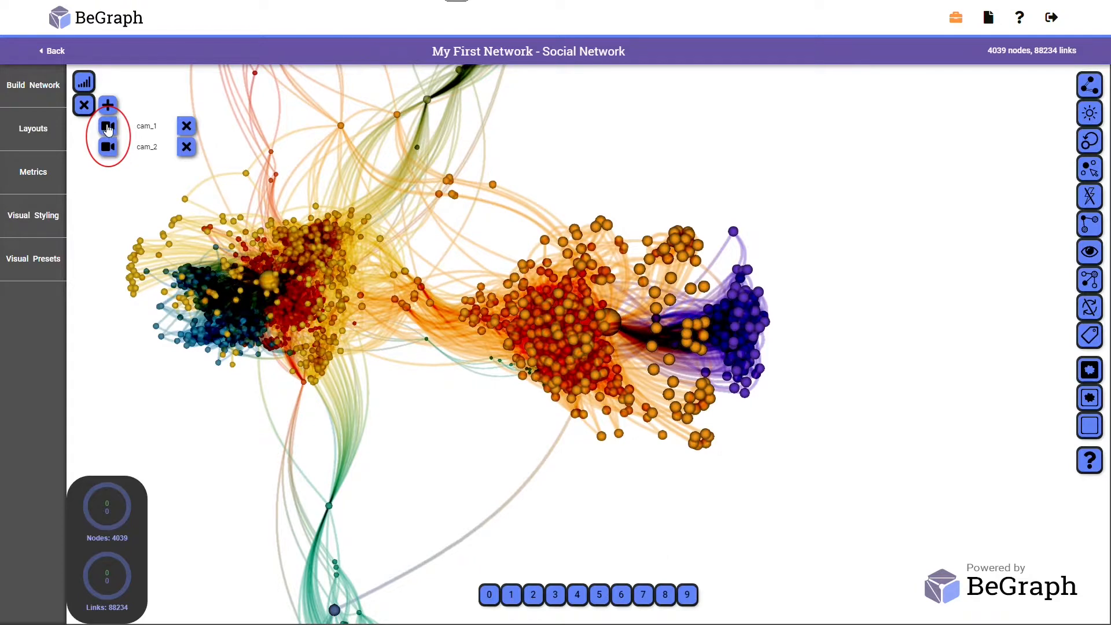
left_click(109, 128)
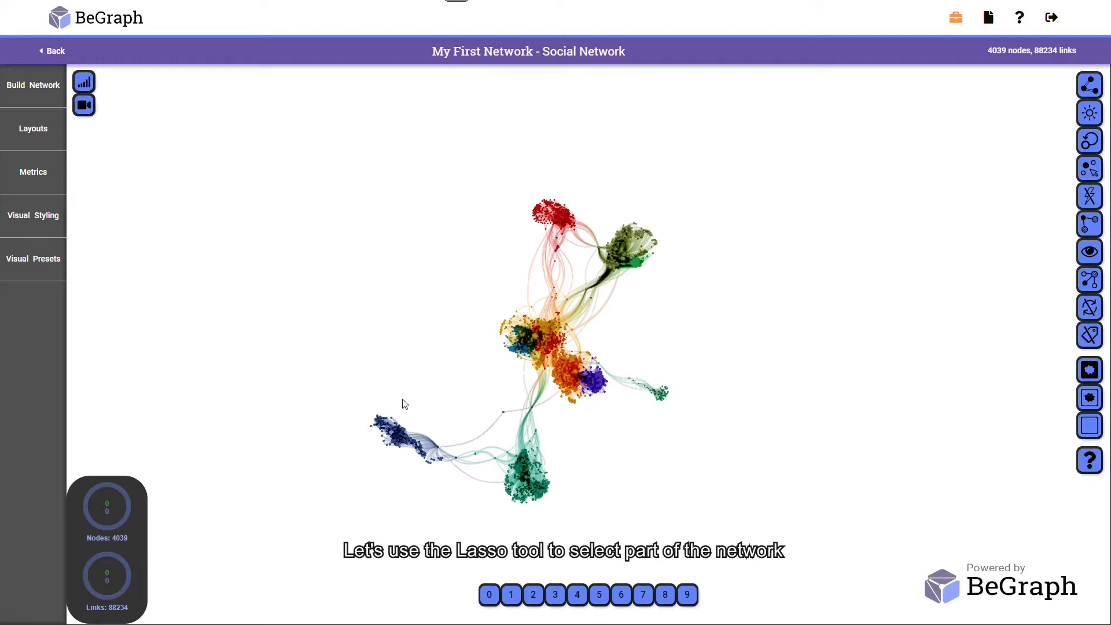
- Select the dark blue community by drawing a lasso around all its nodes
mouse_move(404, 398)
left_mouse_down()
mouse_move(382, 401)
mouse_move(372, 460)
mouse_move(453, 484)
mouse_move(462, 448)
left_mouse_up()
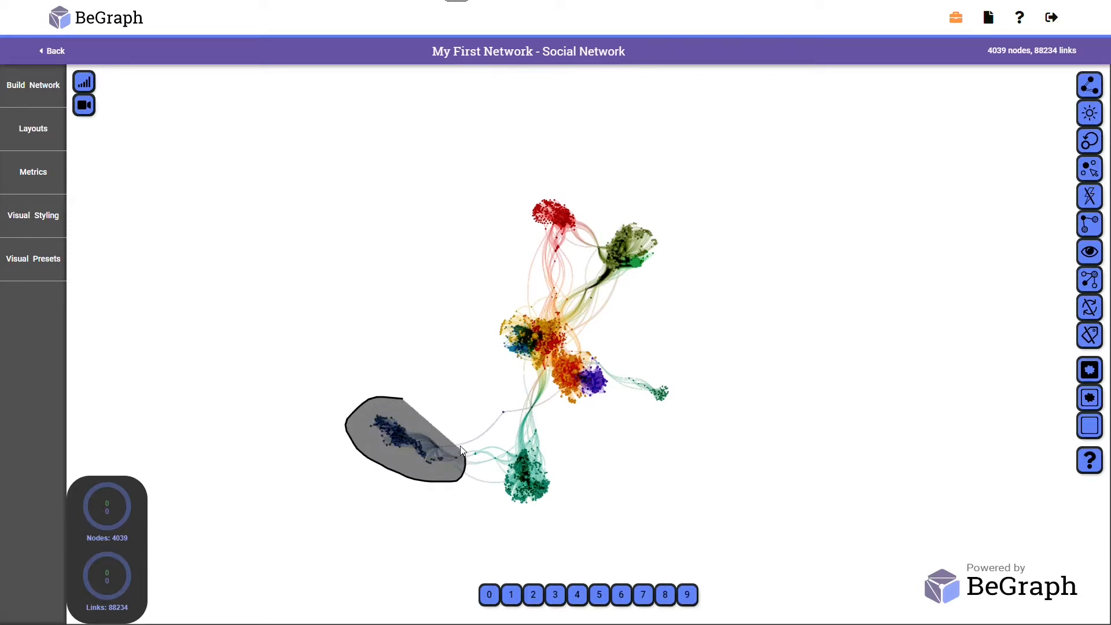
left_click_drag(403, 400, 403, 400)
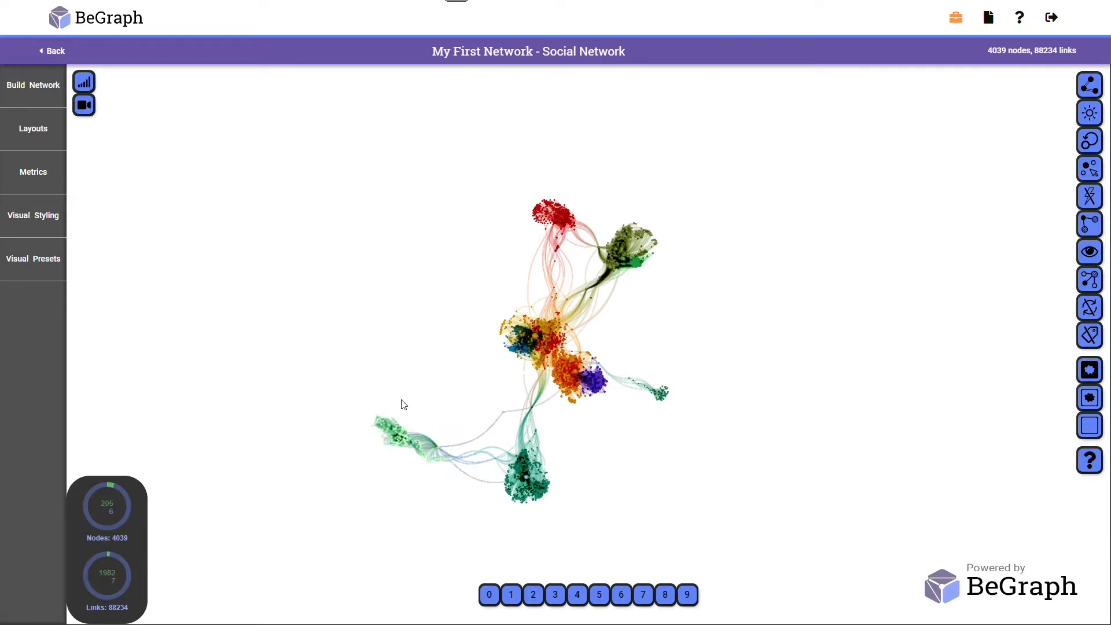
- Store the selected dark blue community as group 0 and clear the selection
mouse_move(489, 579)
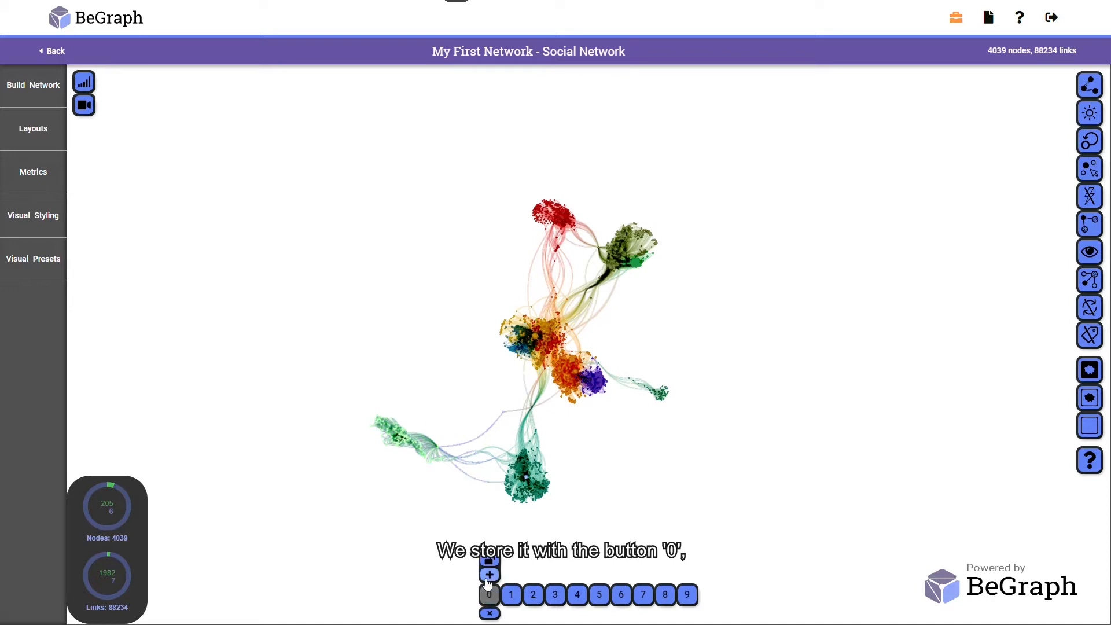
left_click(490, 575)
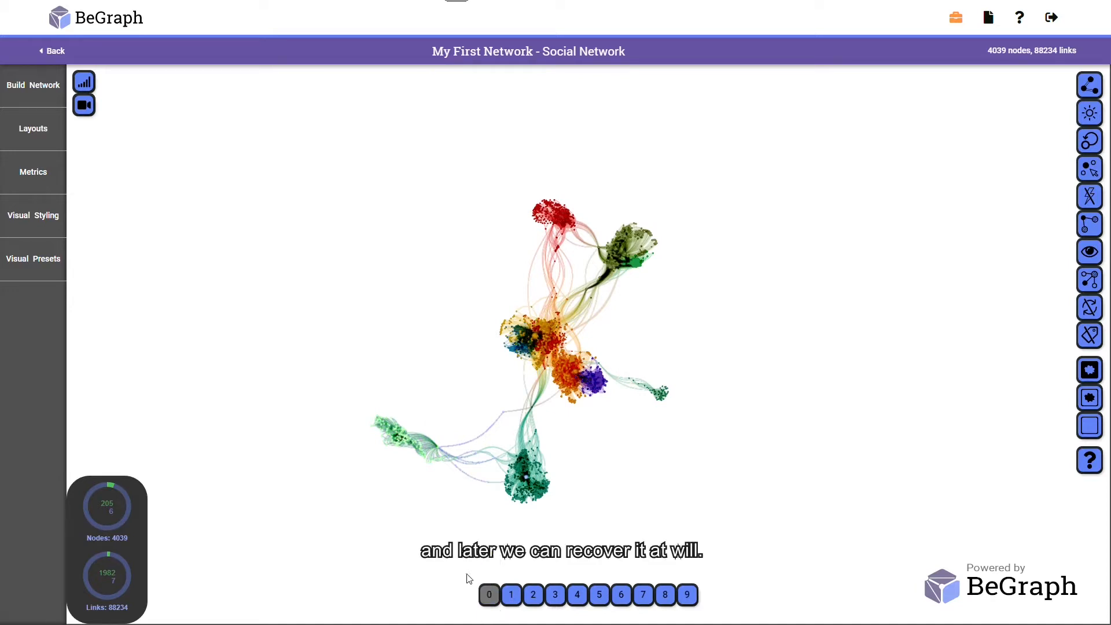
left_click(442, 573)
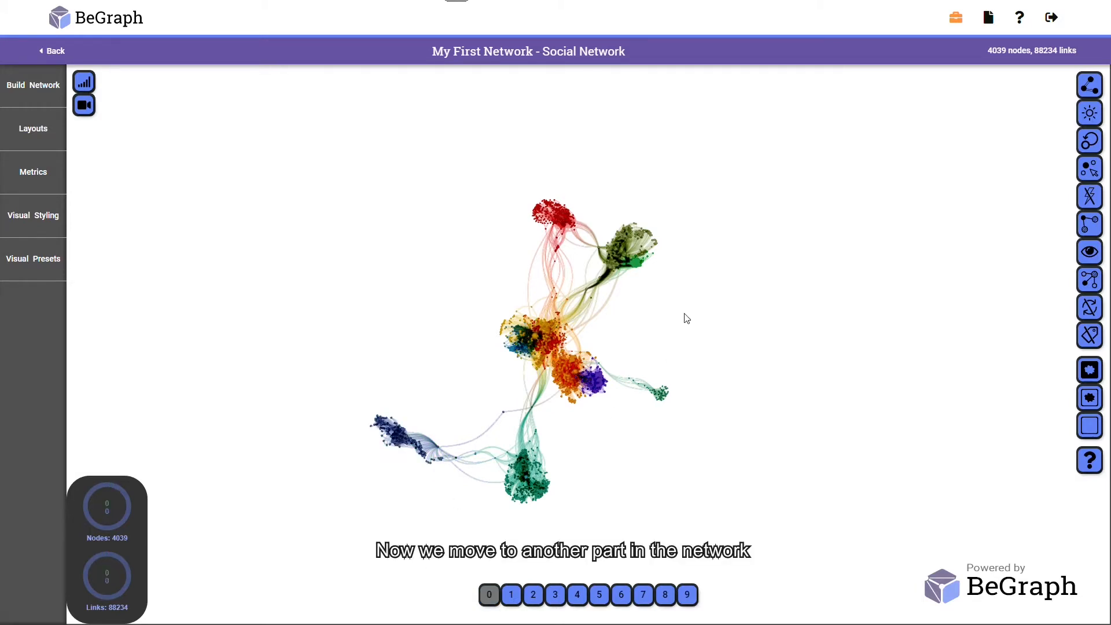
- Select the red community by drawing a lasso around all its nodes and store the selection as group 1
right_click_drag(570, 227, 560, 311)
scroll(559, 310, "up", 6)
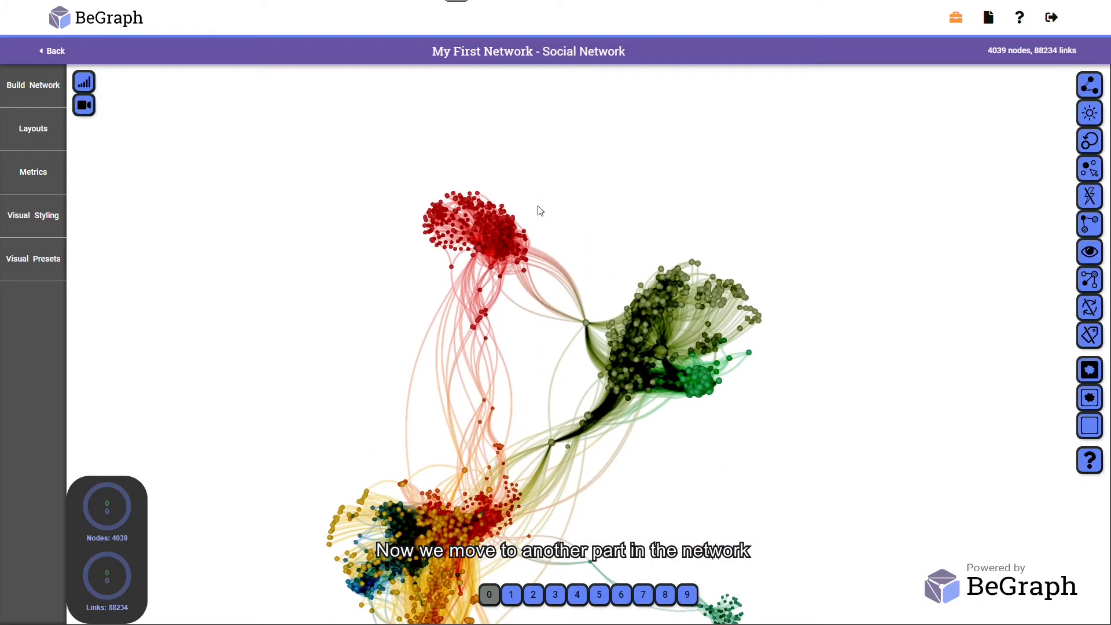
right_click_drag(538, 207, 581, 298)
scroll(581, 298, "up", 5)
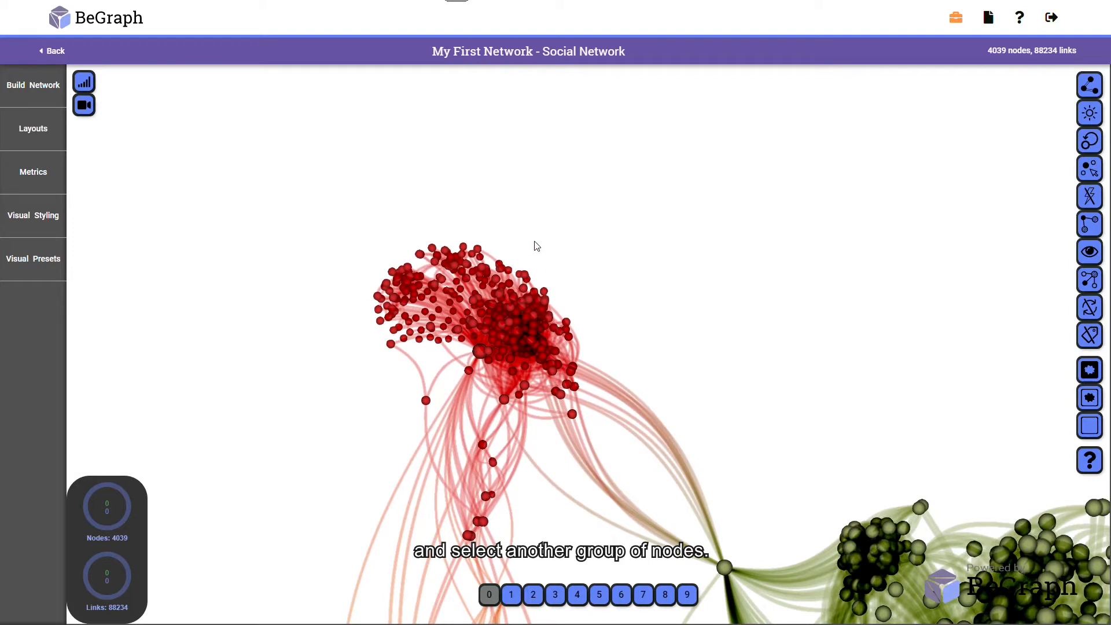
mouse_move(534, 236)
left_mouse_down()
mouse_move(456, 226)
mouse_move(332, 314)
mouse_move(440, 547)
mouse_move(520, 550)
mouse_move(533, 431)
mouse_move(607, 415)
mouse_move(596, 312)
left_mouse_up()
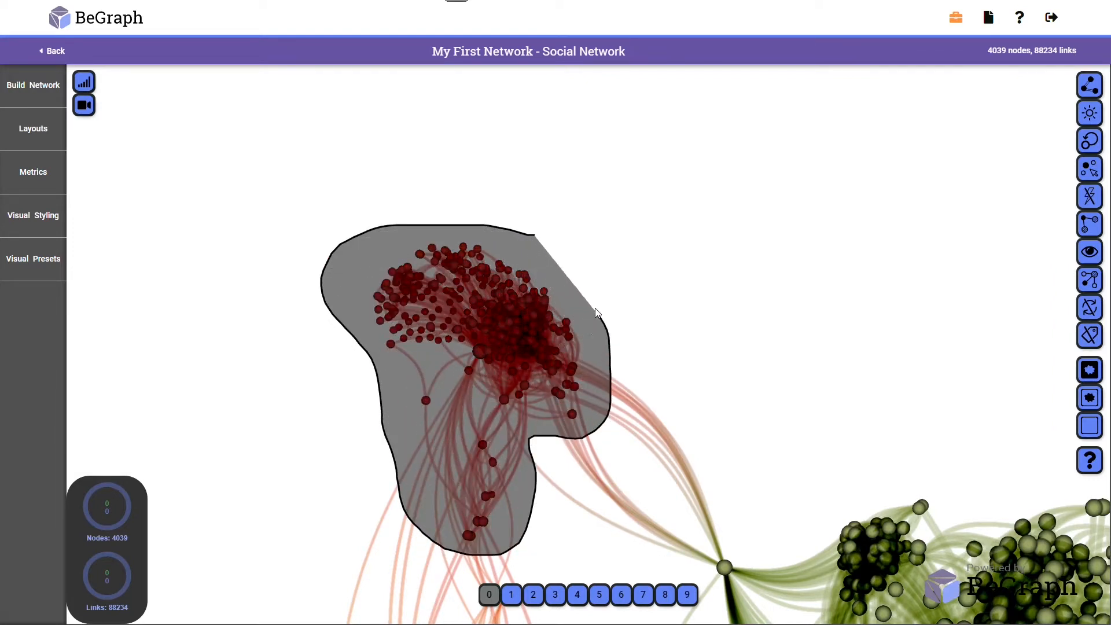
left_click_drag(534, 233, 535, 235)
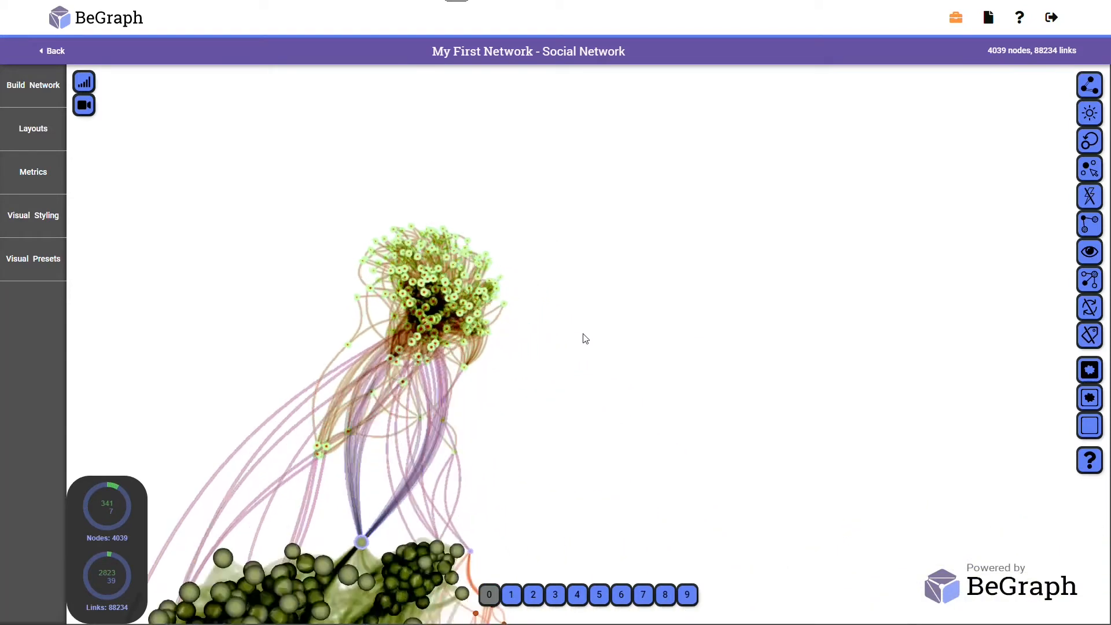
mouse_move(511, 594)
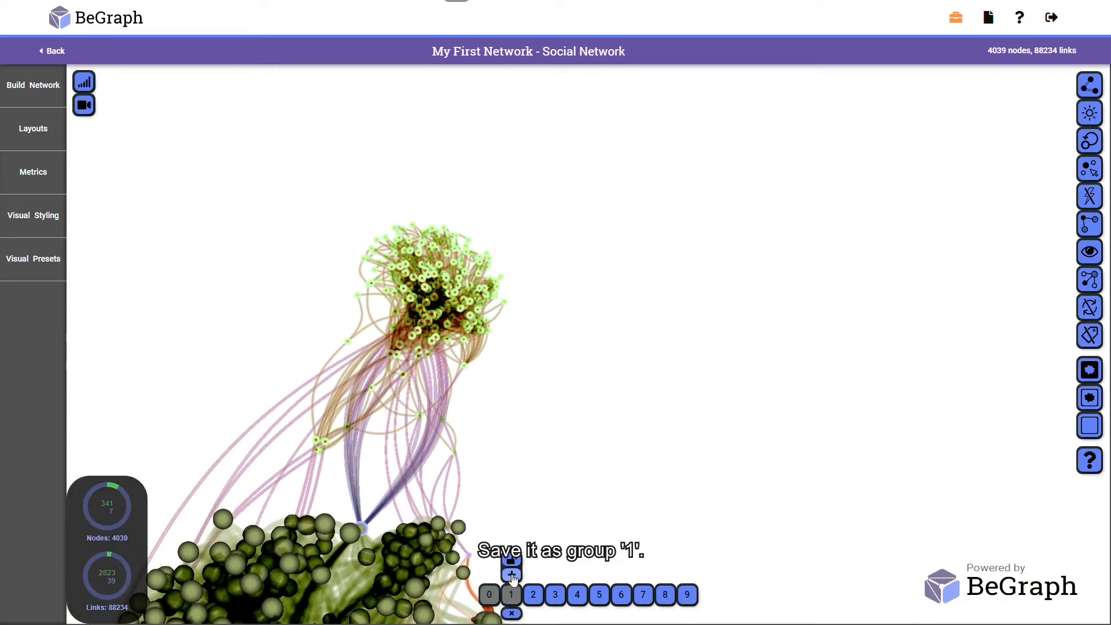
left_click(512, 575)
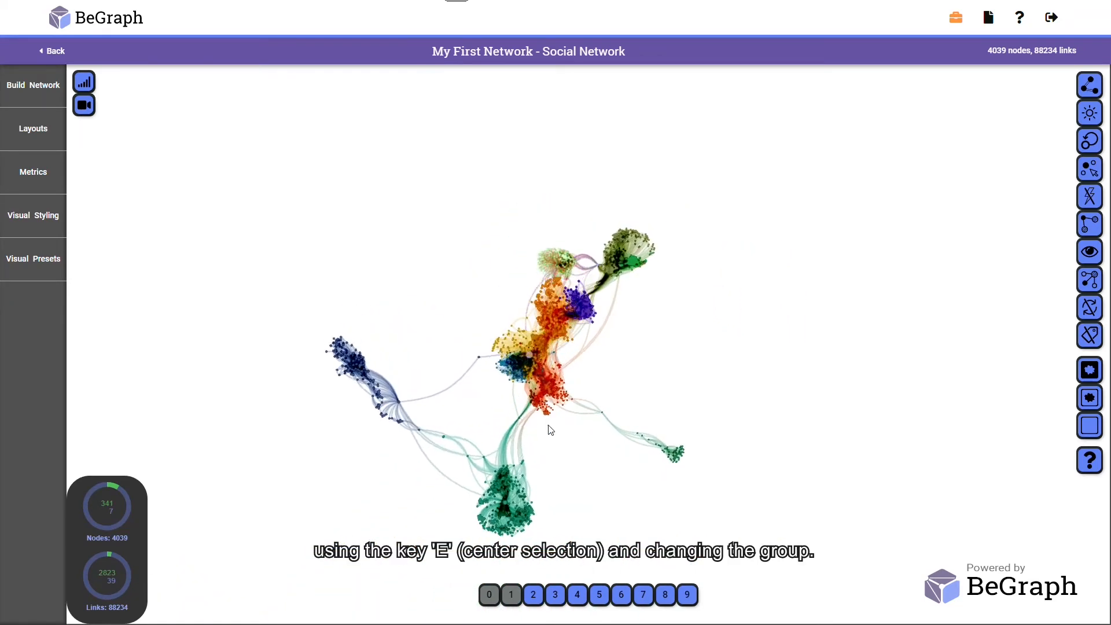
- Recall group 0 and centre the view on its selection, and do the same with group 1
left_click(489, 574)
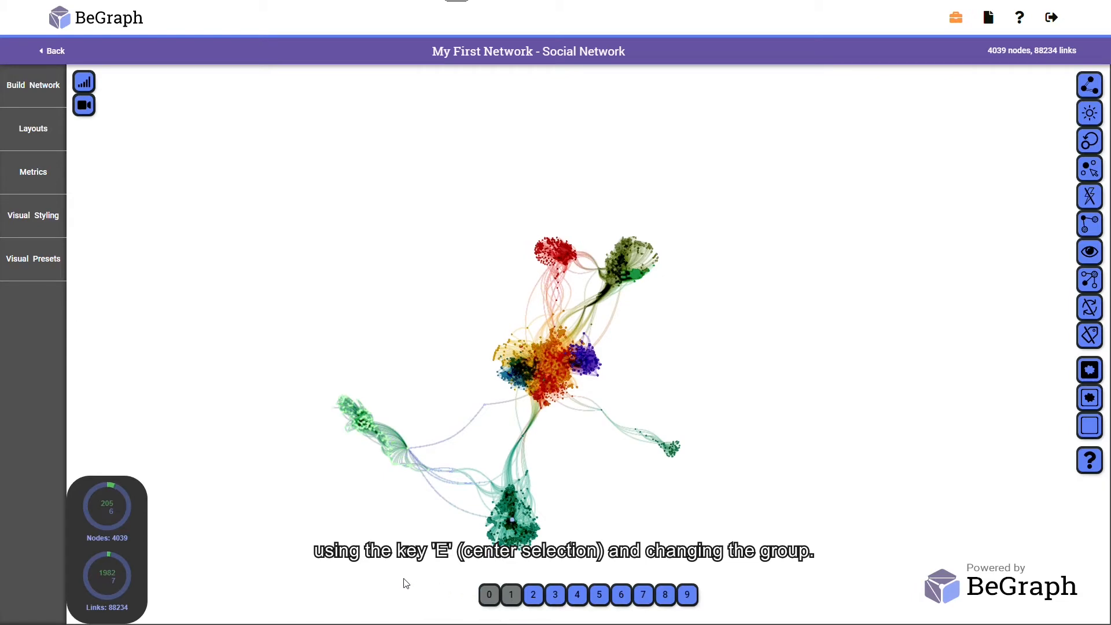
key("e")
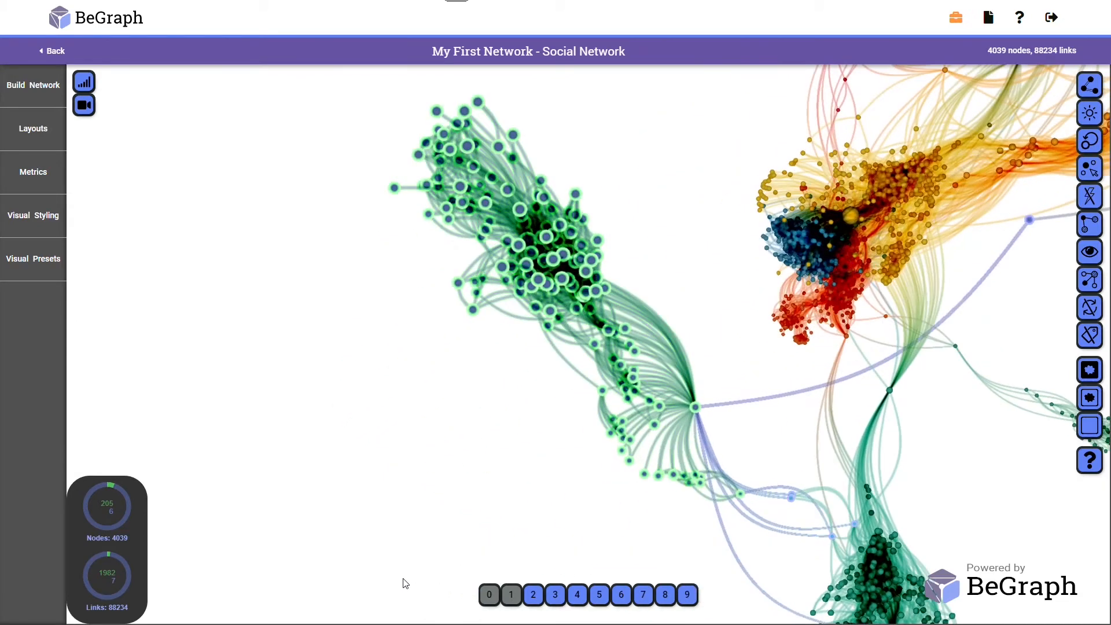
left_click(511, 597)
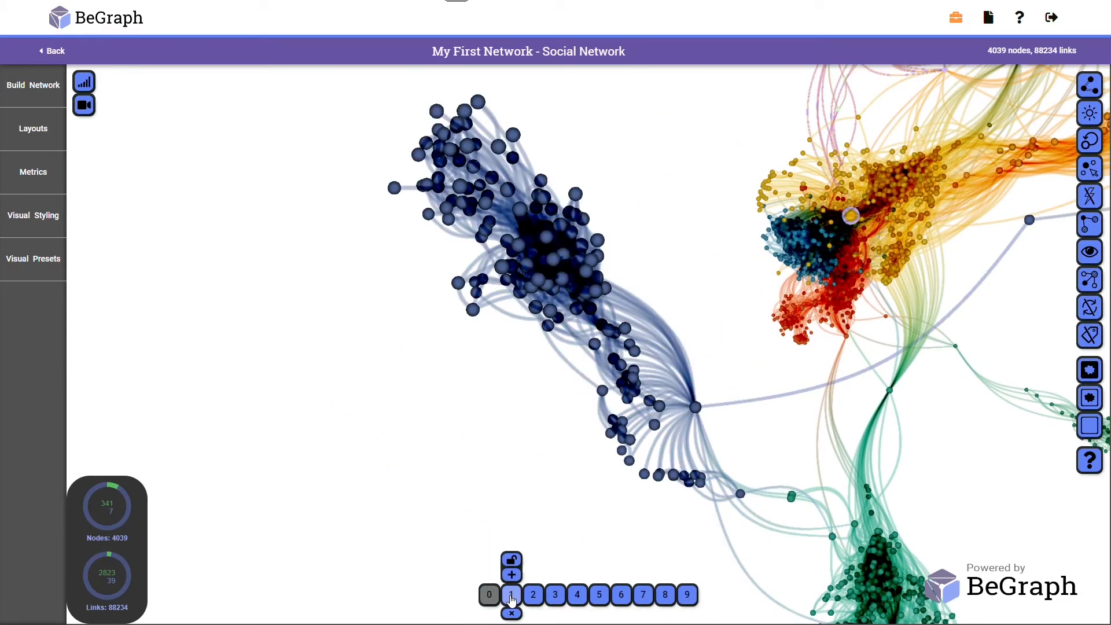
key("e")
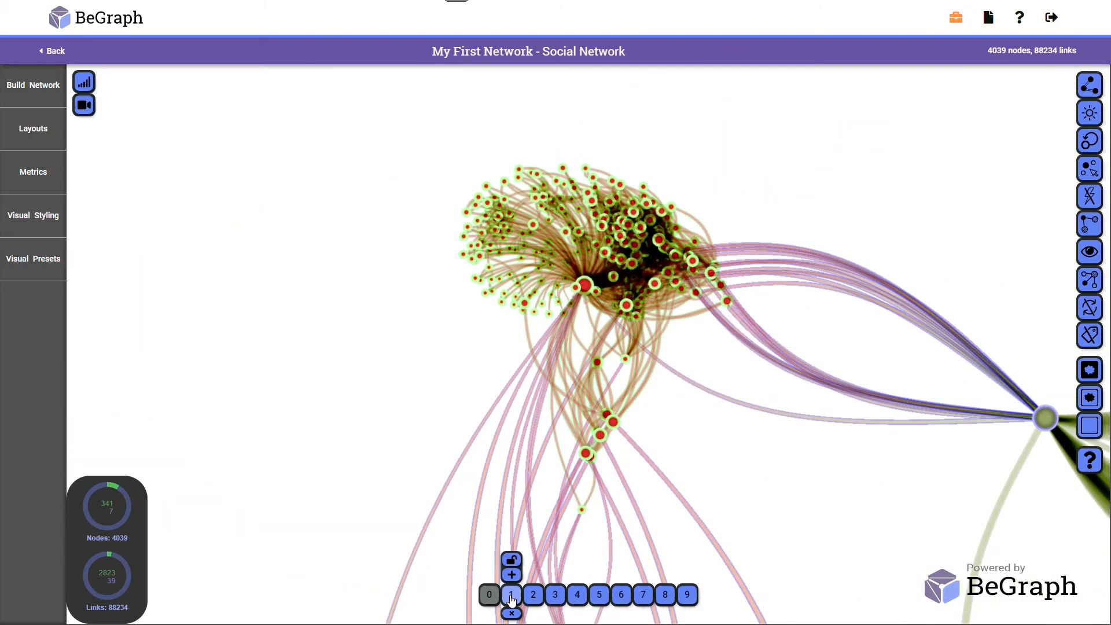
scroll(437, 473, "down", 7)
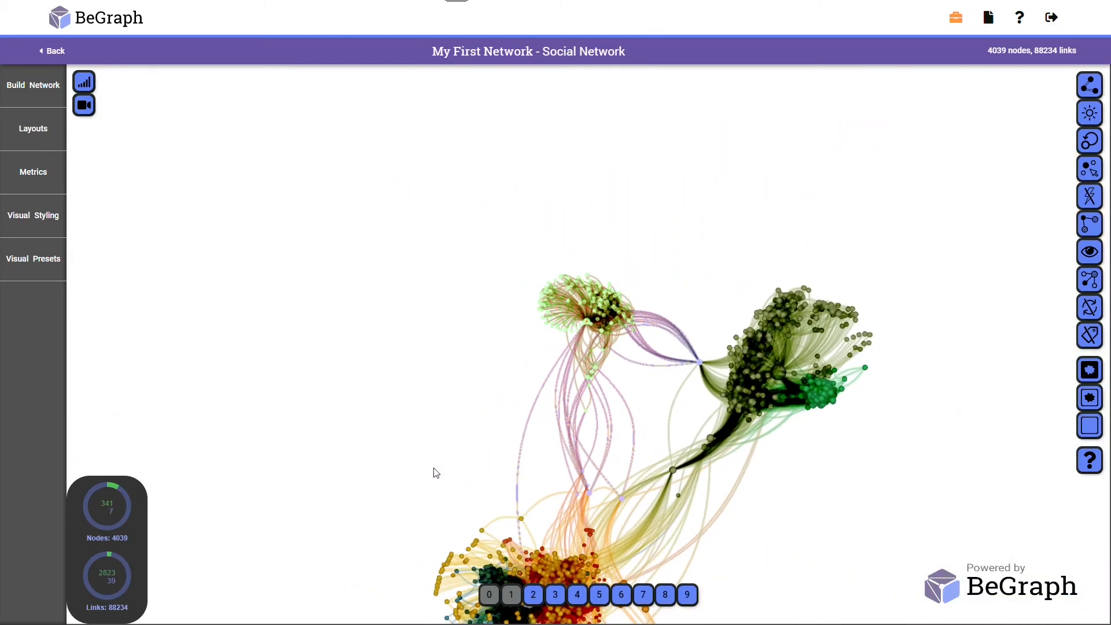